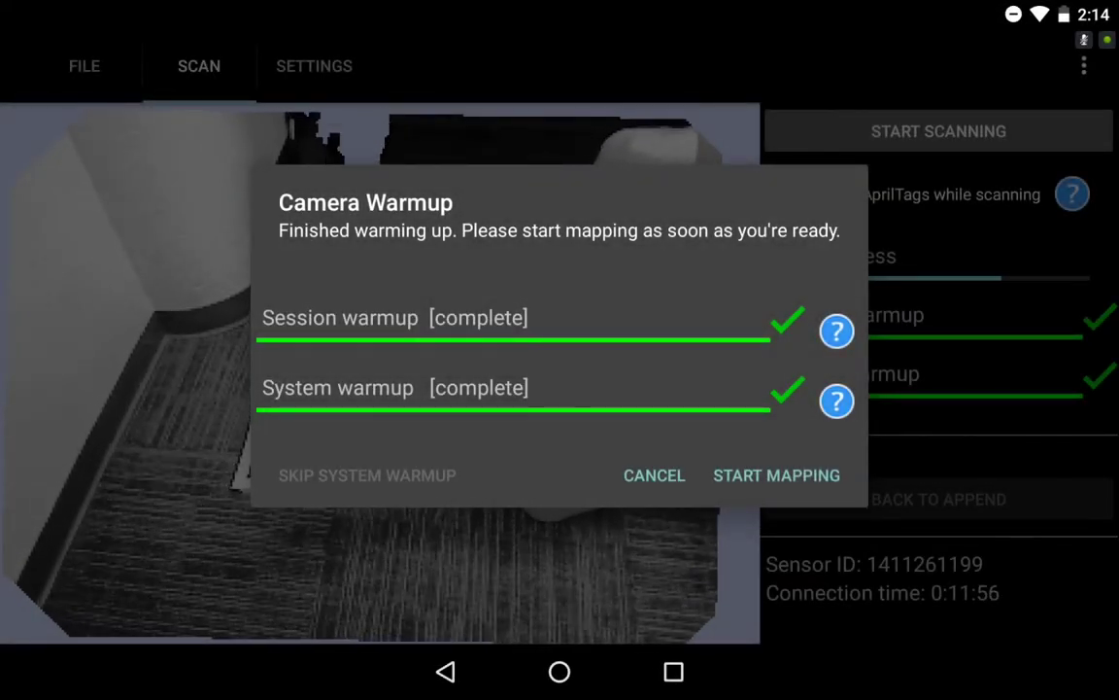
Step: Map the seated person's foot and surroundings, and run global optimization on the scan using the detected AprilTags
left_click(776, 475)
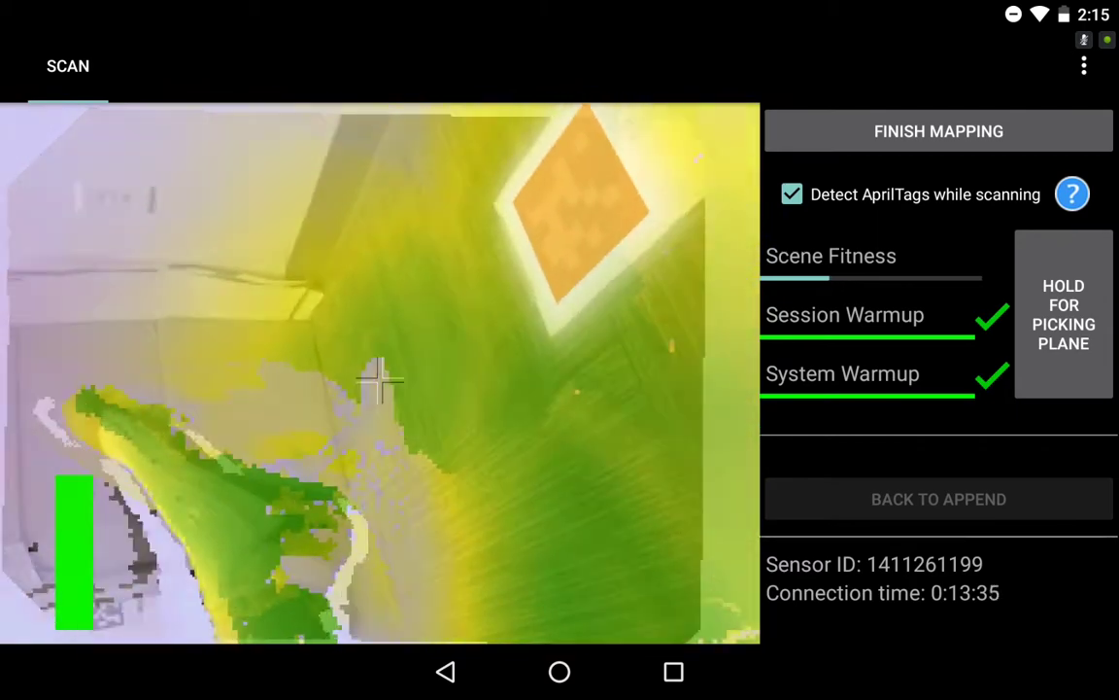
left_click(938, 131)
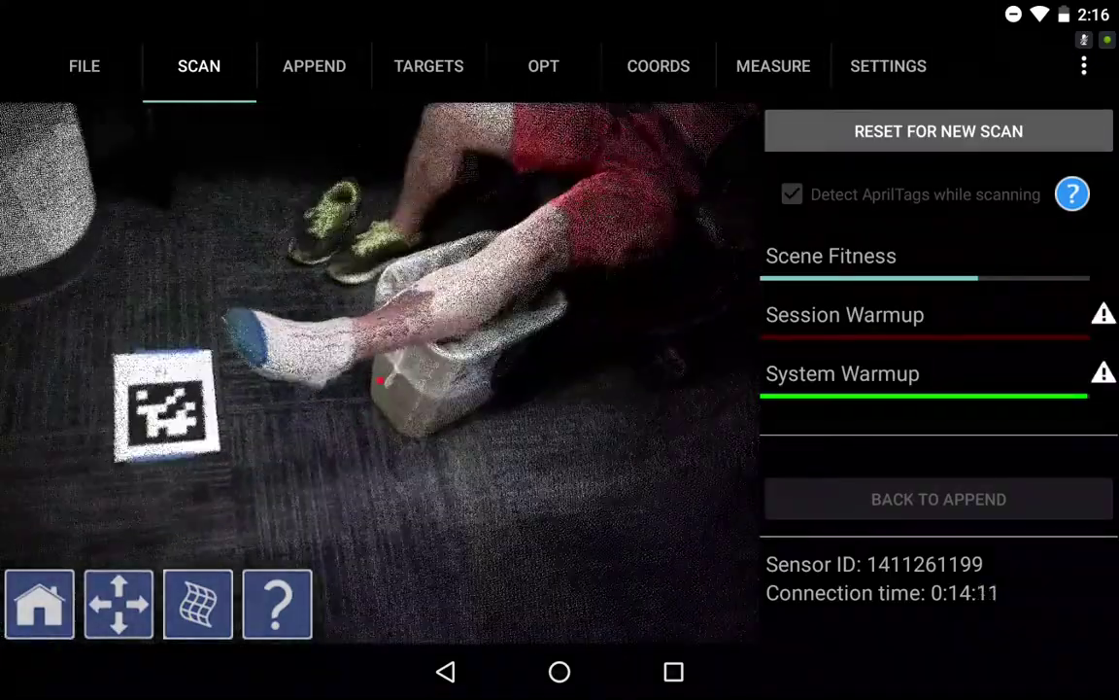
left_click(543, 66)
left_click(939, 131)
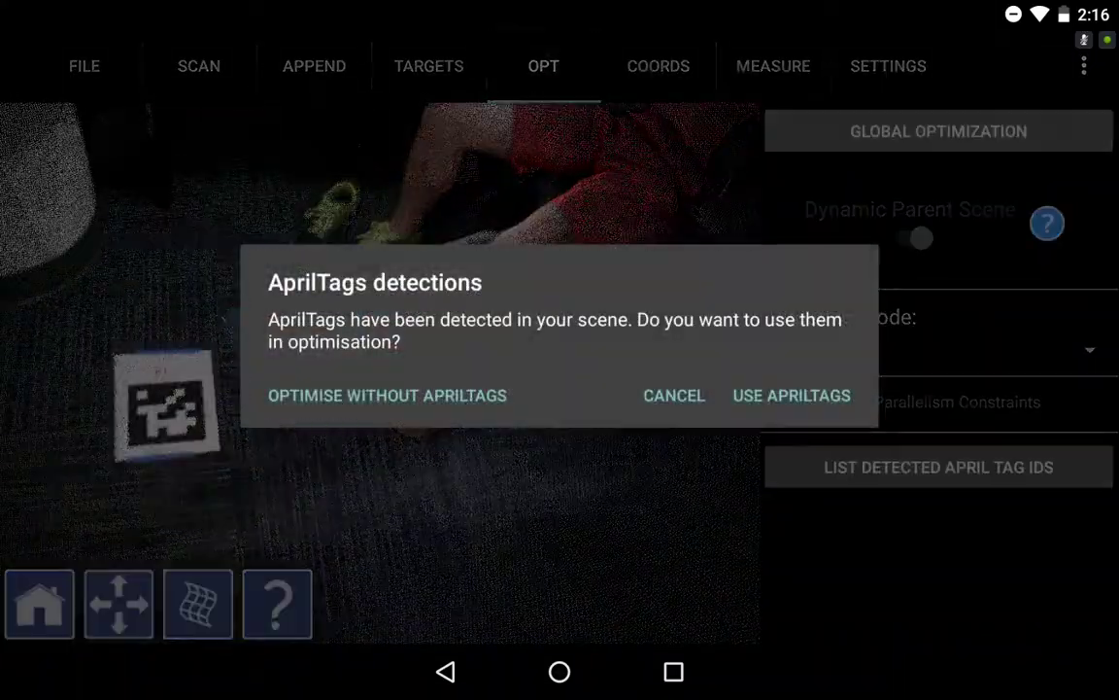
left_click(792, 396)
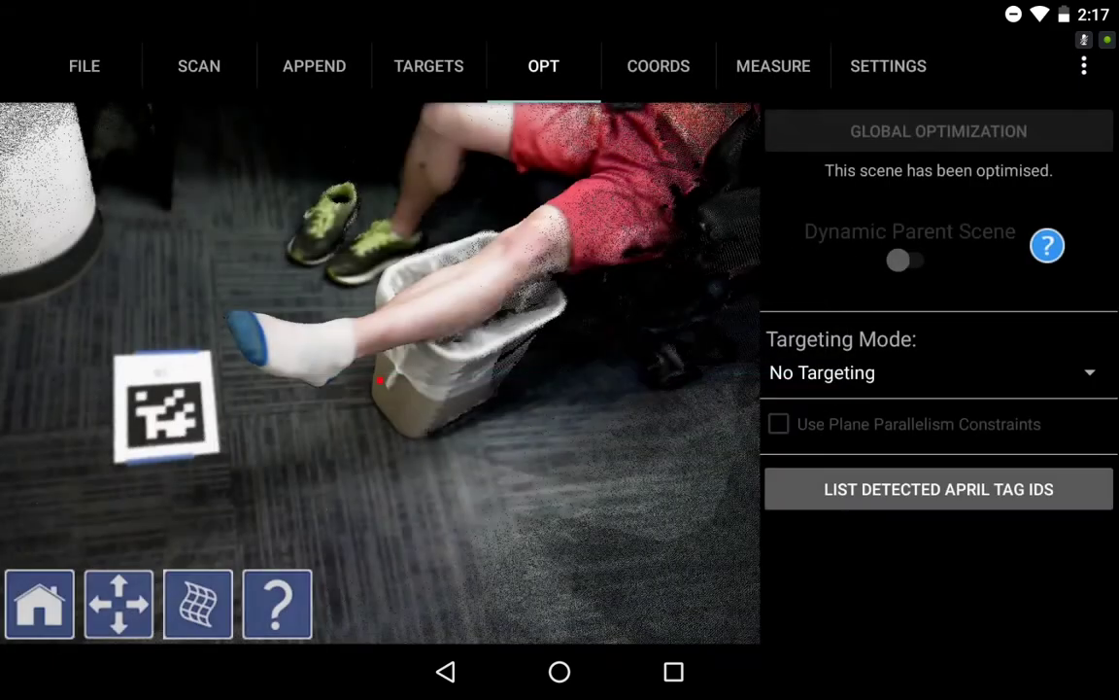
Step: Set the origin of the user-defined coordinate frame at a point on the floor beside the AprilTag sheet
mouse_move(380, 380)
left_mouse_down()
mouse_move(544, 350)
mouse_move(389, 379)
left_mouse_up()
scroll(379, 380, "up", 2)
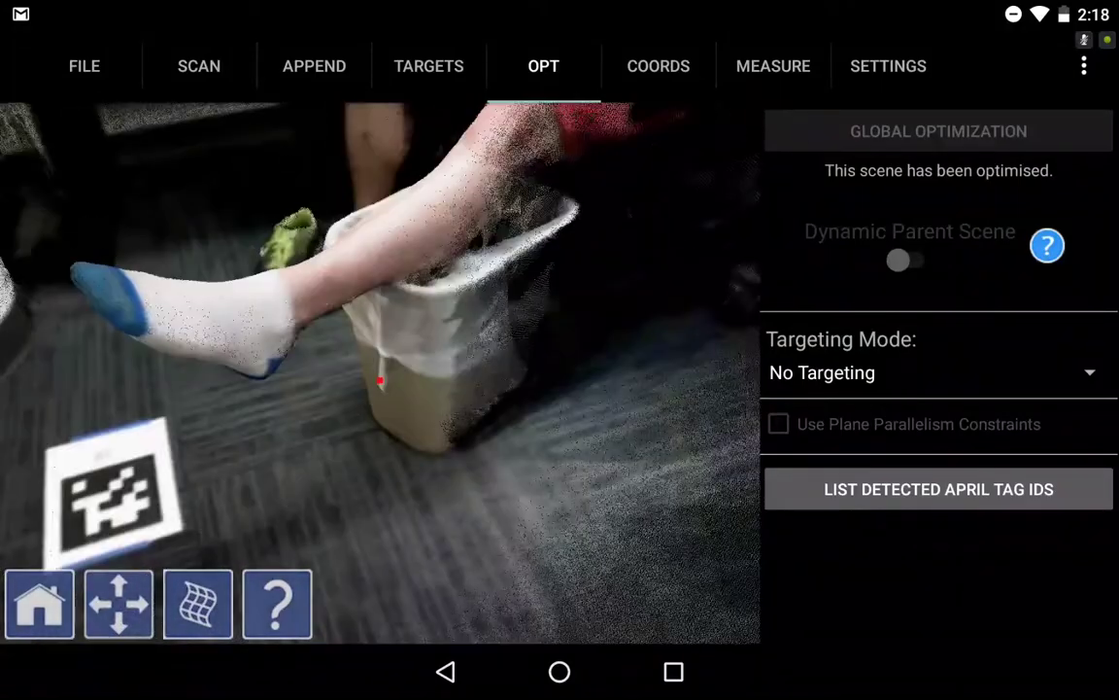
left_click(659, 66)
left_click(821, 216)
left_click(821, 215)
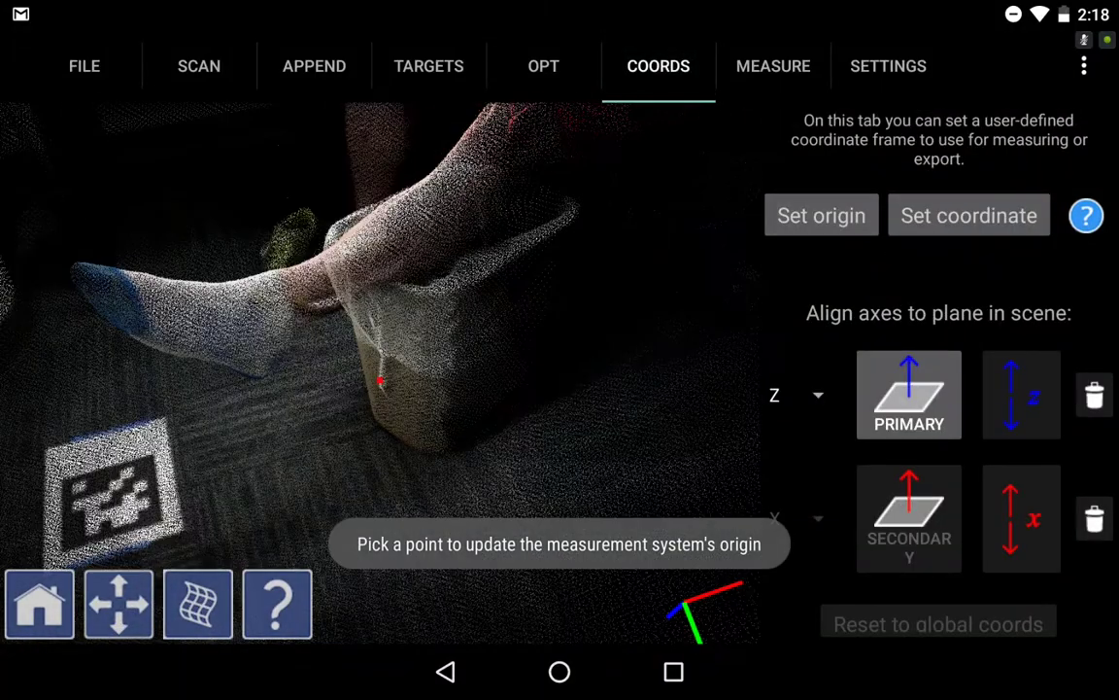
left_click(339, 464)
Step: Align the primary Z axis to the floor plane and the secondary X axis to the wall plane
left_click(908, 393)
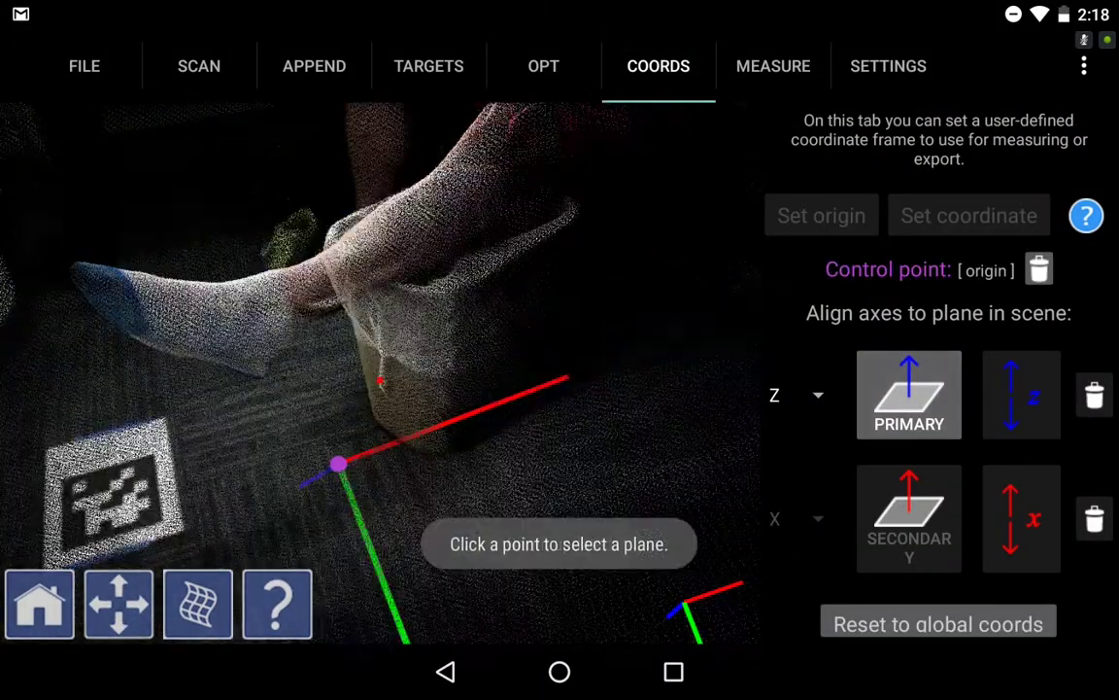
left_click(322, 472)
left_click(908, 518)
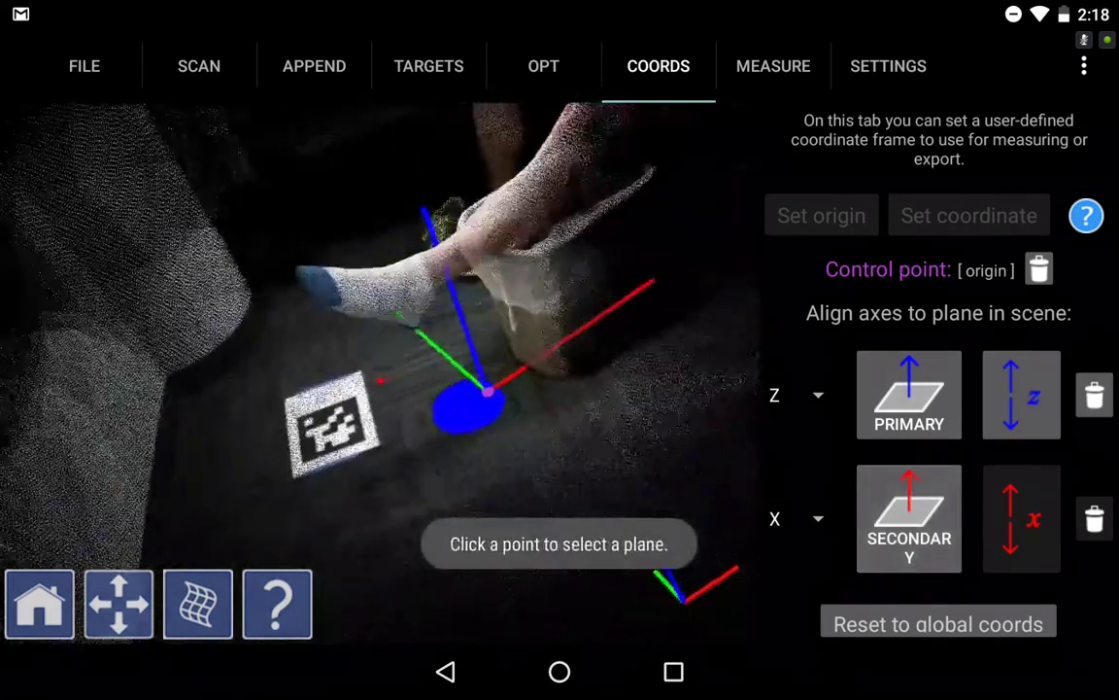
left_click(105, 387)
Step: Save the optimized scene as a binary DP file named footscan_oc in the PointClouds folder
left_click_drag(475, 386, 379, 425)
left_click(85, 65)
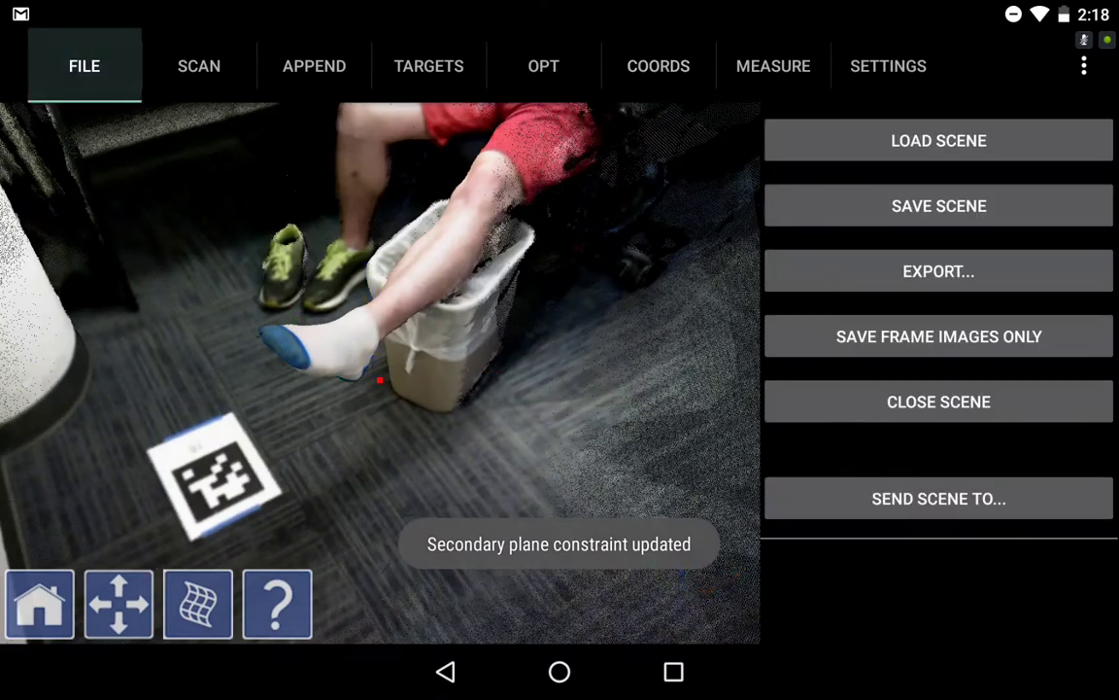
left_click(939, 205)
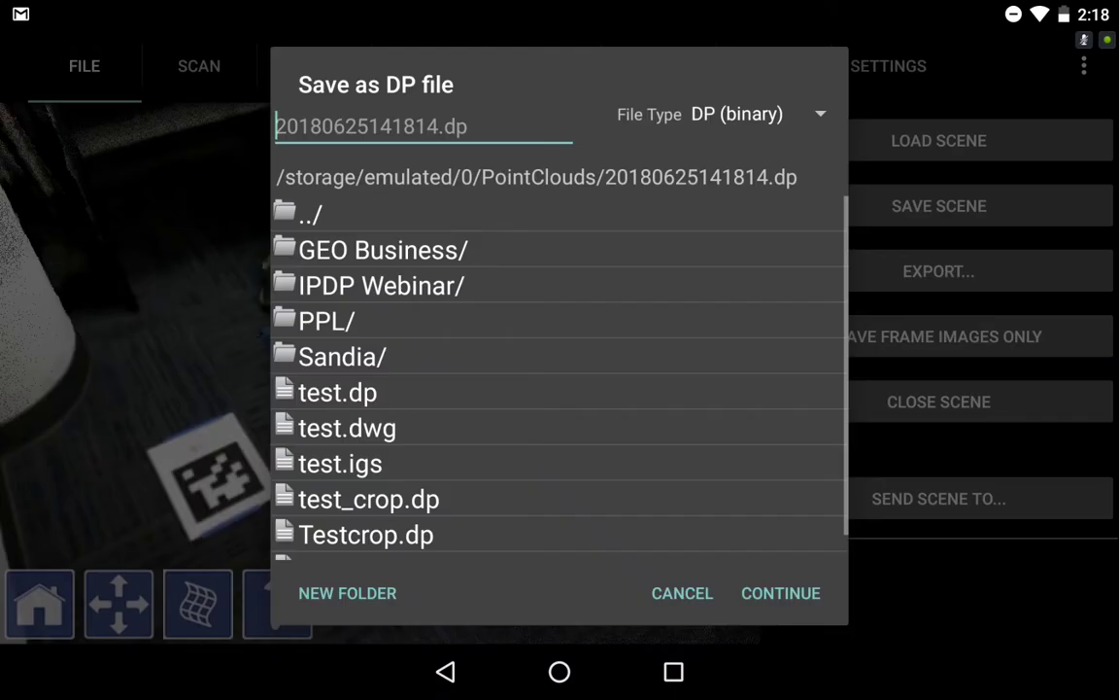
type("footscan")
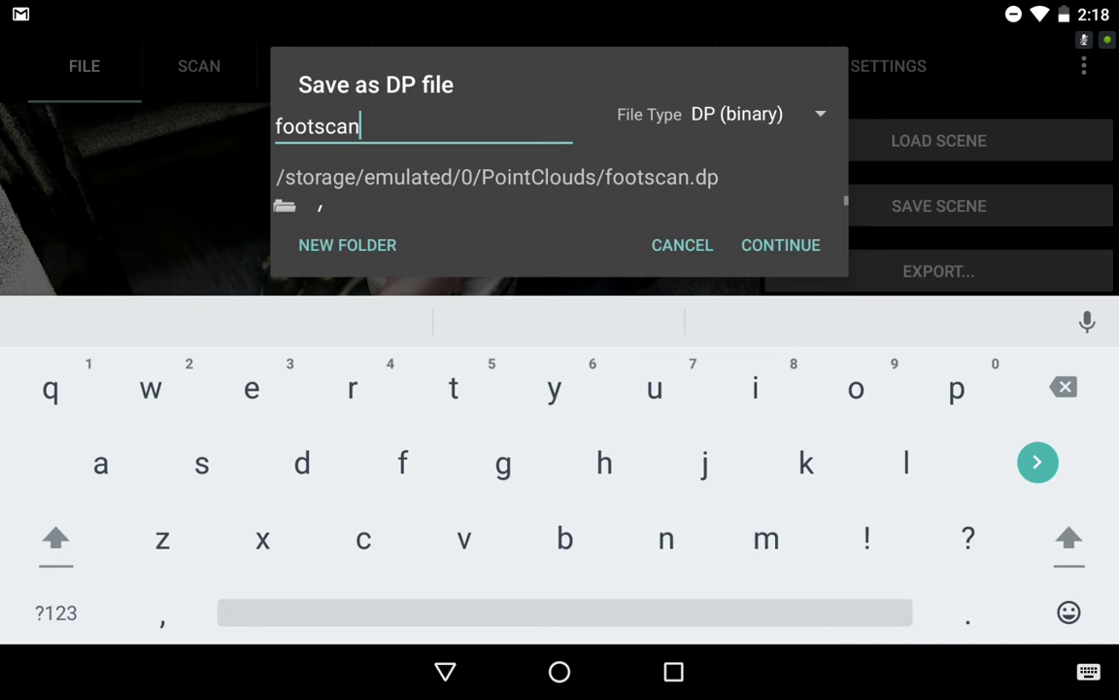
left_click(55, 612)
type("_")
type("oc")
left_click(780, 244)
left_click(774, 457)
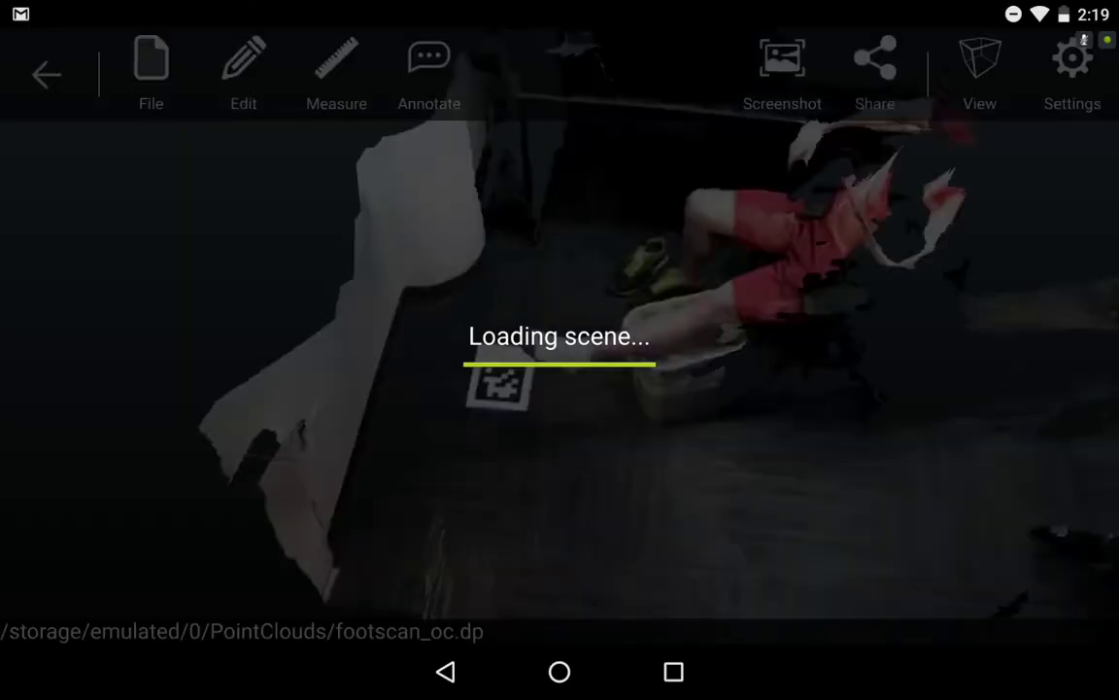
Step: Begin a crop and select a rectangular area around the foot and ankle, viewed from above
left_click(243, 73)
left_click(149, 95)
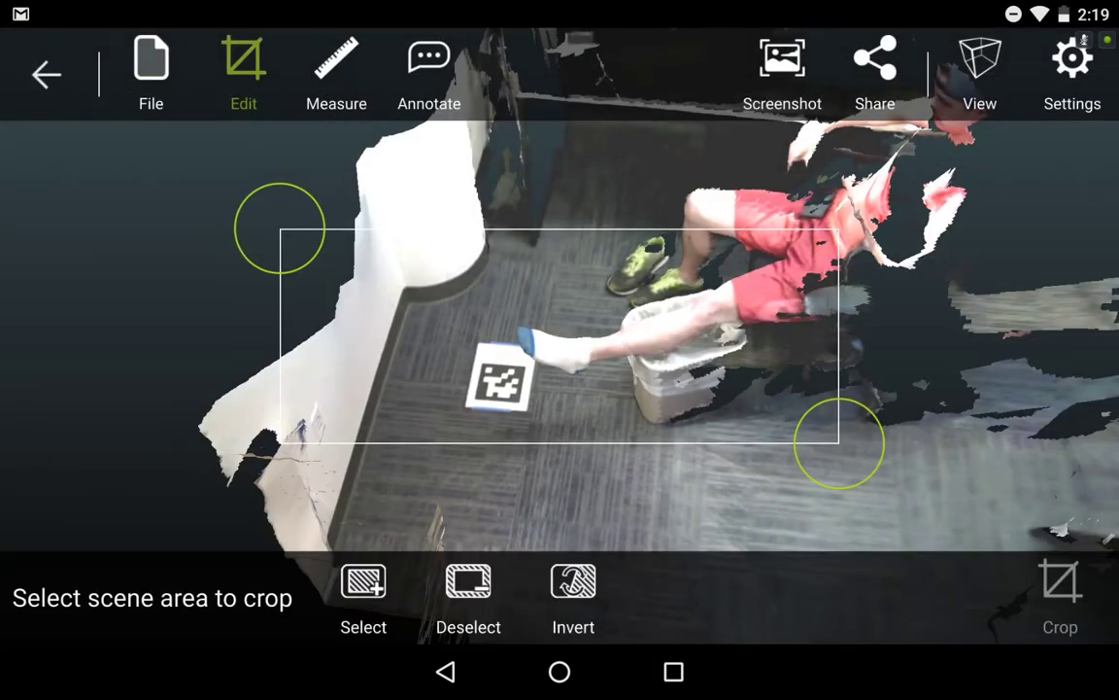
left_click_drag(500, 379, 583, 229)
scroll(560, 335, "up", 3)
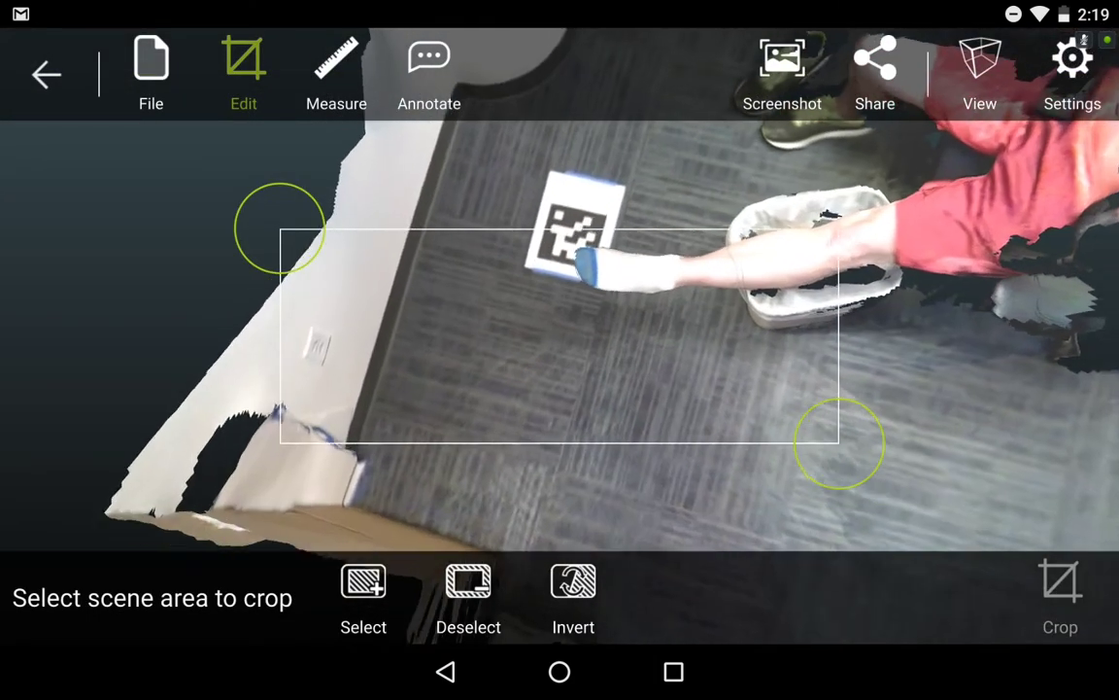
left_click_drag(560, 336, 642, 379)
left_click_drag(839, 443, 827, 442)
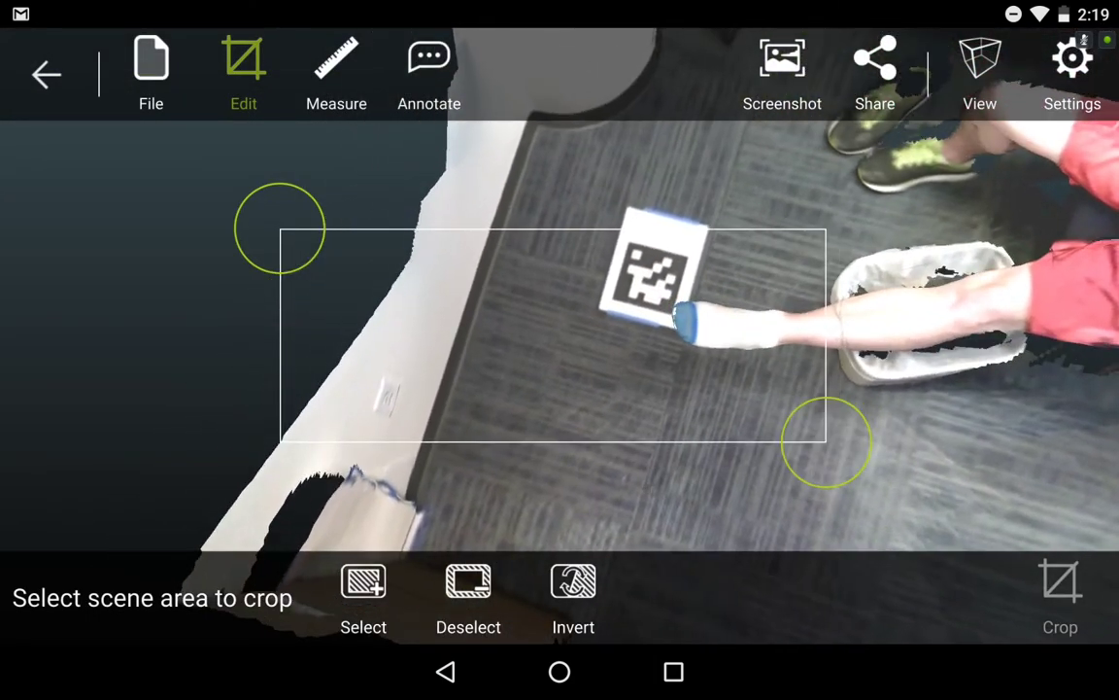
left_click_drag(583, 389, 553, 354)
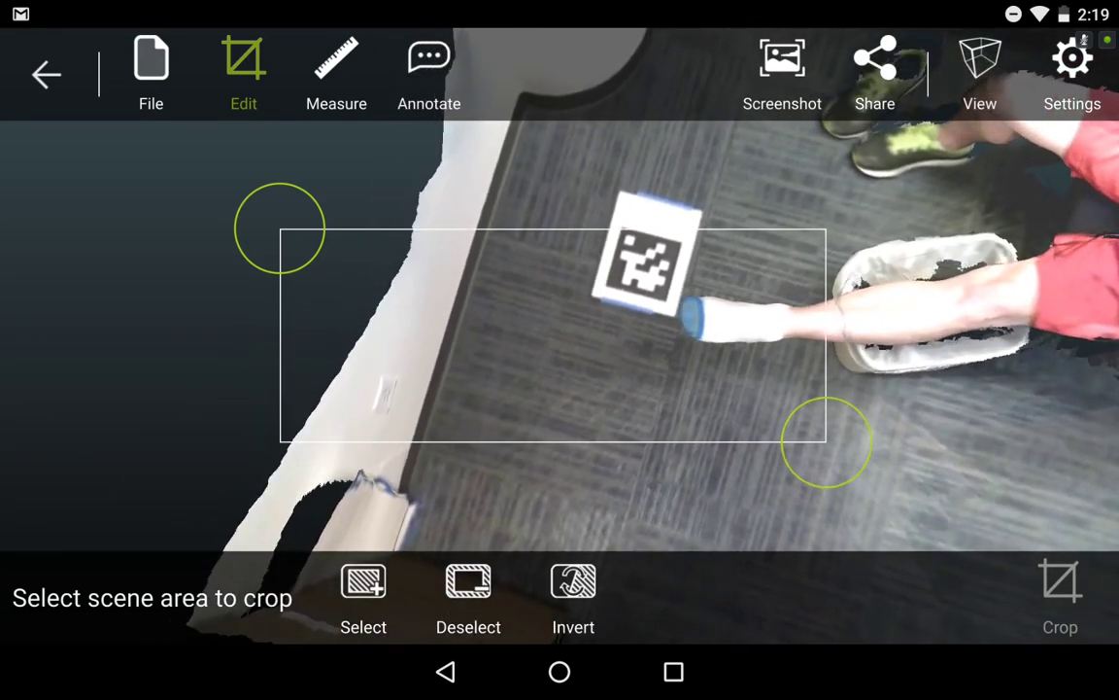
mouse_move(280, 228)
left_mouse_down()
mouse_move(560, 220)
mouse_move(652, 243)
left_mouse_up()
left_click_drag(826, 442, 826, 399)
left_click(363, 592)
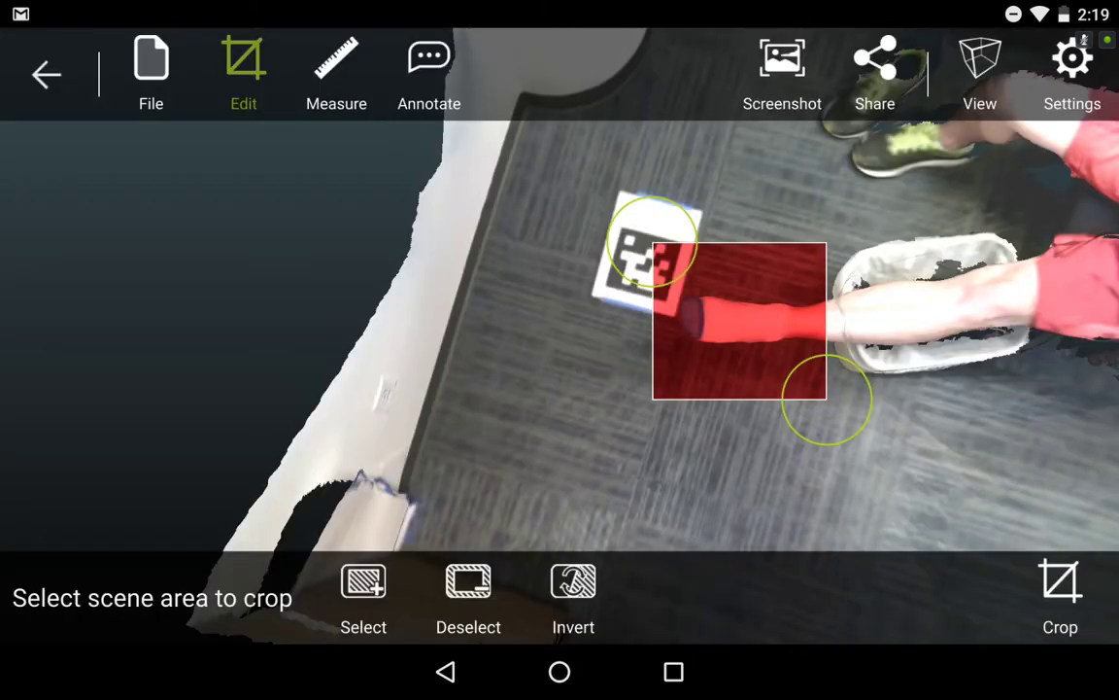
Step: Invert the selection, include the floor beneath the foot, and crop the selected areas away to isolate the foot
left_click(573, 588)
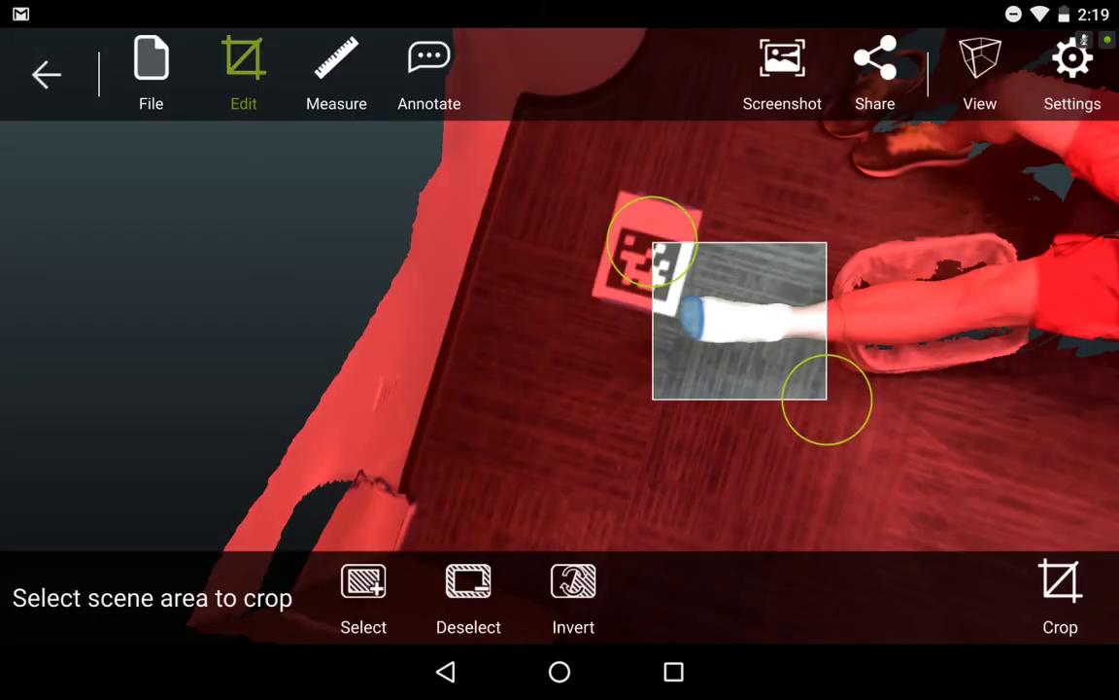
left_click_drag(467, 418, 602, 243)
left_click_drag(681, 418, 451, 243)
left_click_drag(544, 399, 462, 267)
left_click_drag(827, 399, 832, 495)
left_click_drag(652, 243, 567, 282)
left_click(1060, 593)
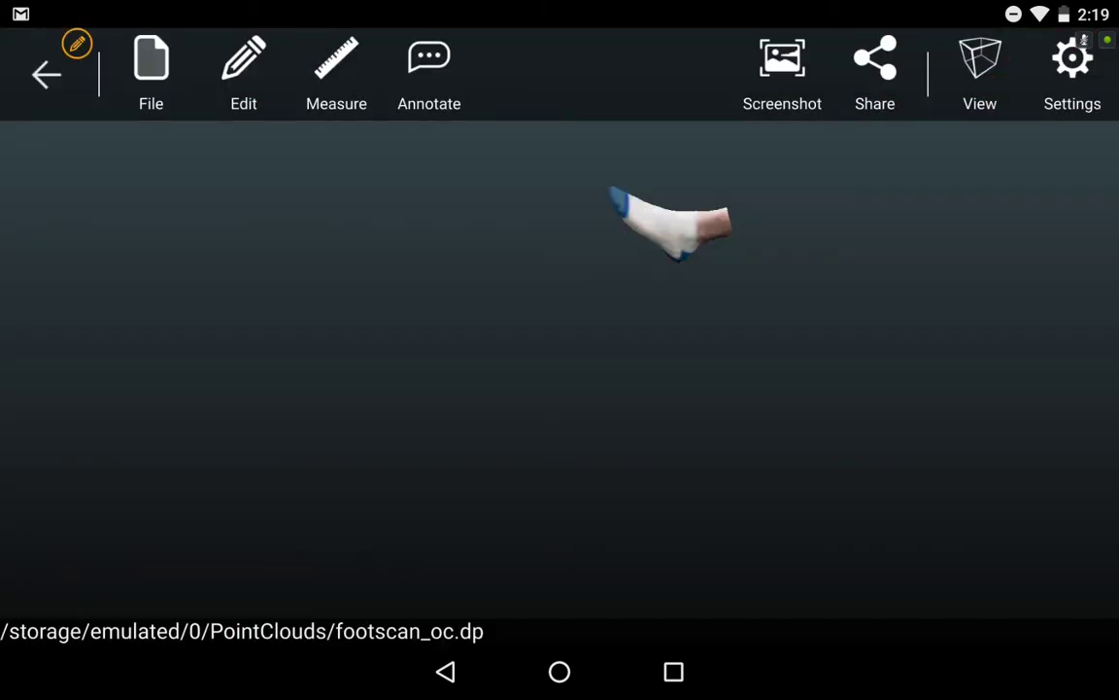
Step: Display the cropped foot as a point cloud instead of a surface
left_click_drag(671, 223, 497, 330)
left_click(979, 73)
left_click(244, 112)
left_click_drag(427, 340, 418, 379)
Step: Save the cropped foot as a new DP file named footscan_oc_crop with the User Defined (X Y Z) output transform
left_click(150, 73)
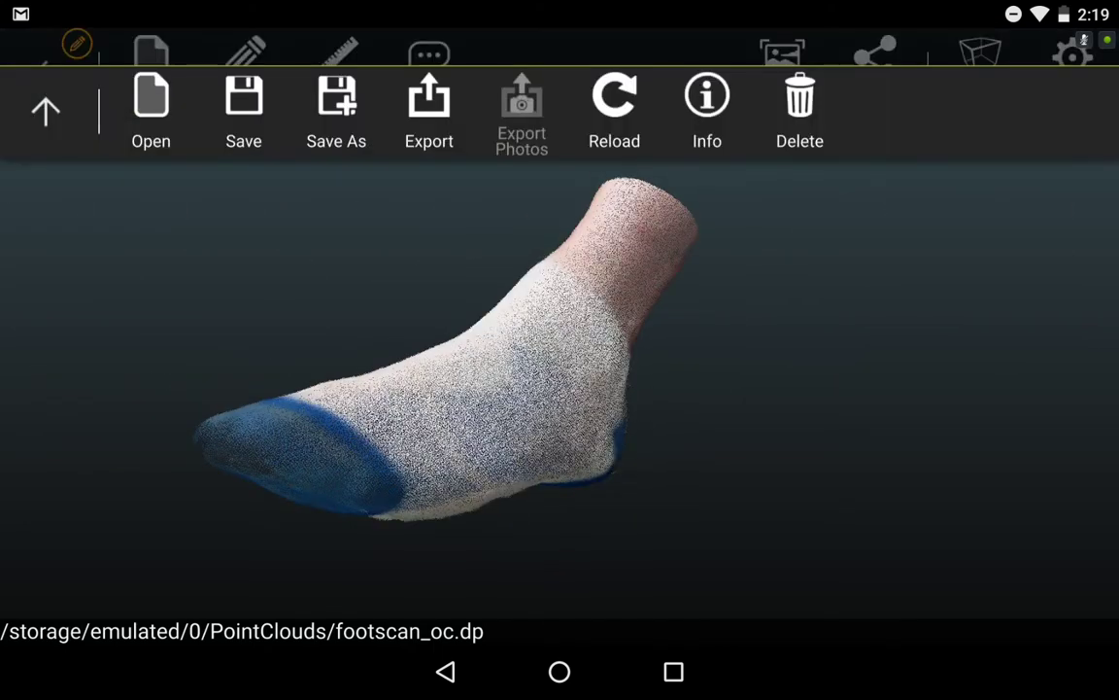
left_click(151, 110)
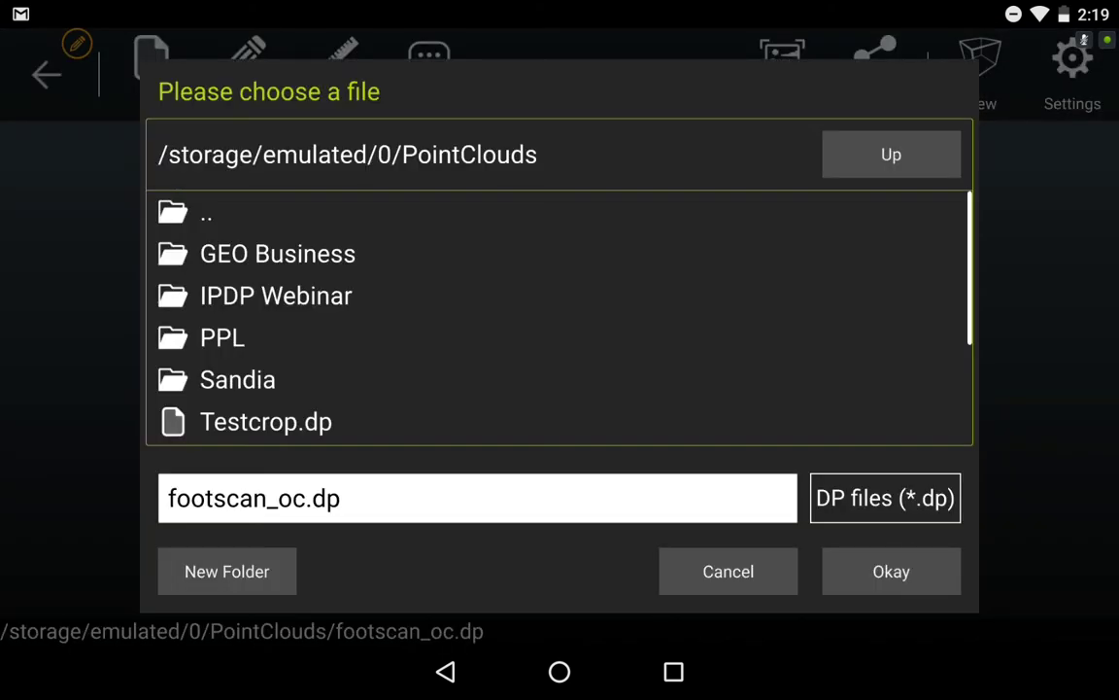
double_click(282, 497)
left_click(437, 263)
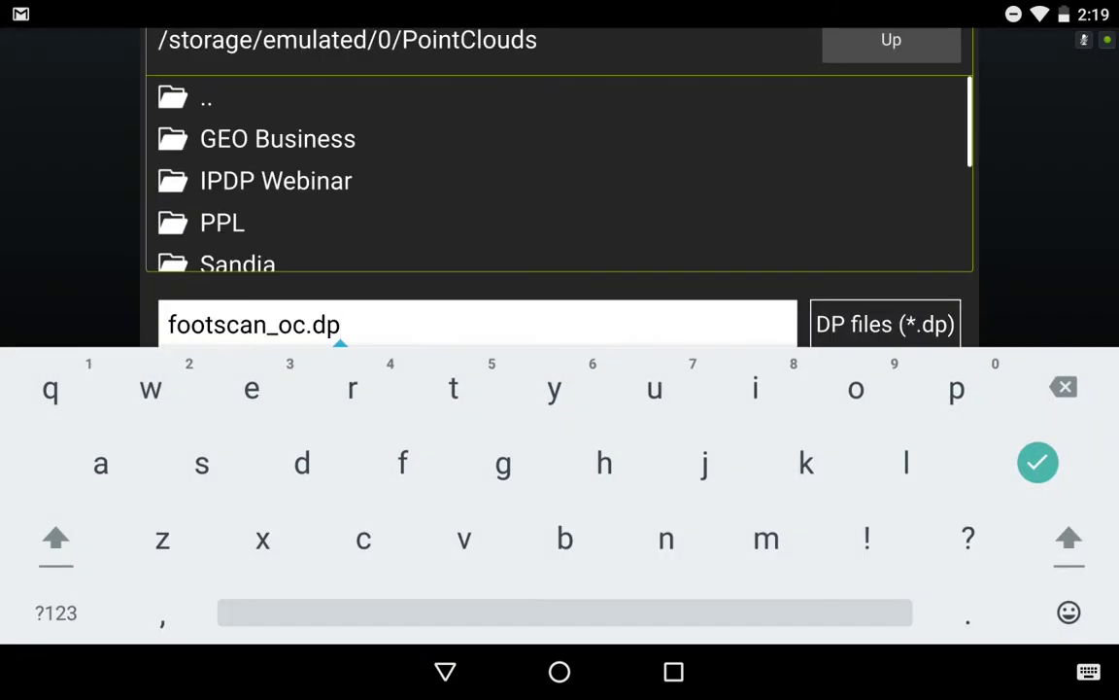
key("BackSpace")
key("BackSpace")
key("BackSpace")
key("BackSpace")
key("BackSpace")
key("BackSpace")
key("BackSpace")
key("BackSpace")
key("BackSpace")
key("BackSpace")
key("BackSpace")
key("BackSpace")
key("BackSpace")
key("BackSpace")
left_click(55, 539)
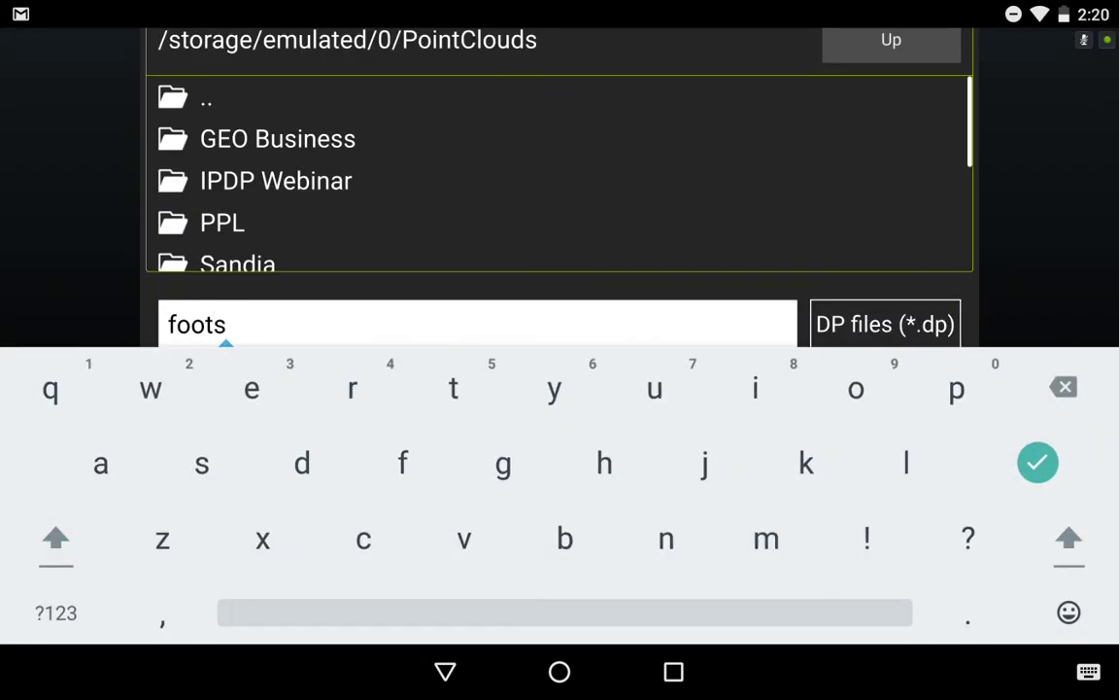
type("footscan_oc_crop")
key("Return")
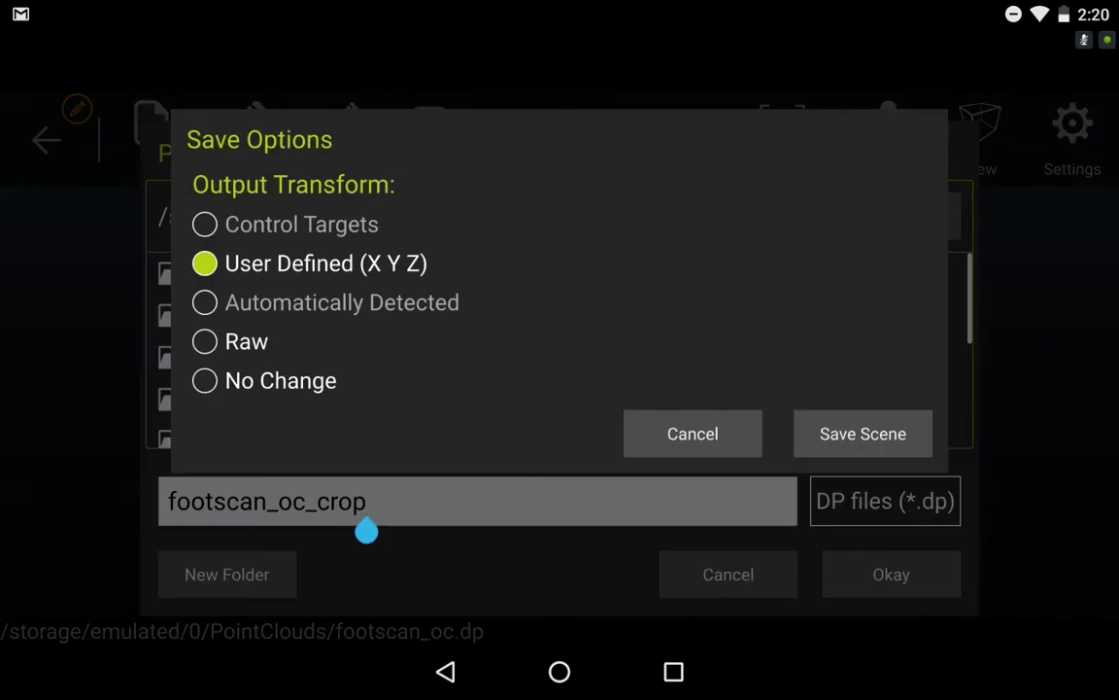
left_click(863, 433)
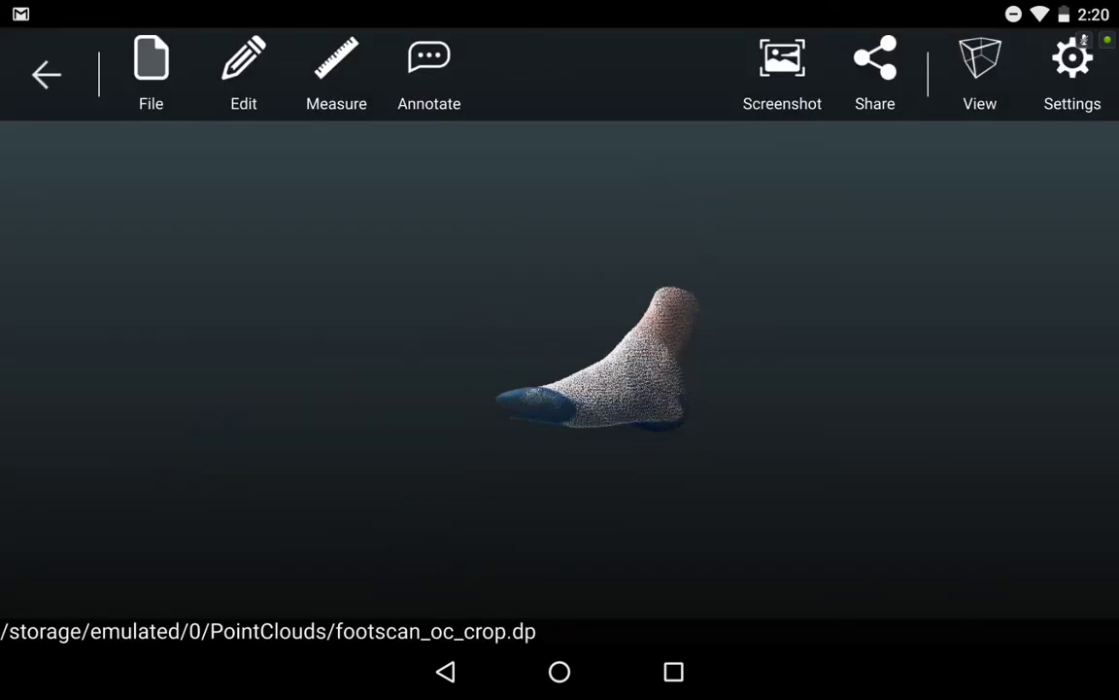
Step: Export the cropped foot as a binary PLY file named footscan_oc_crop in the PointClouds folder
left_click_drag(603, 364, 739, 311)
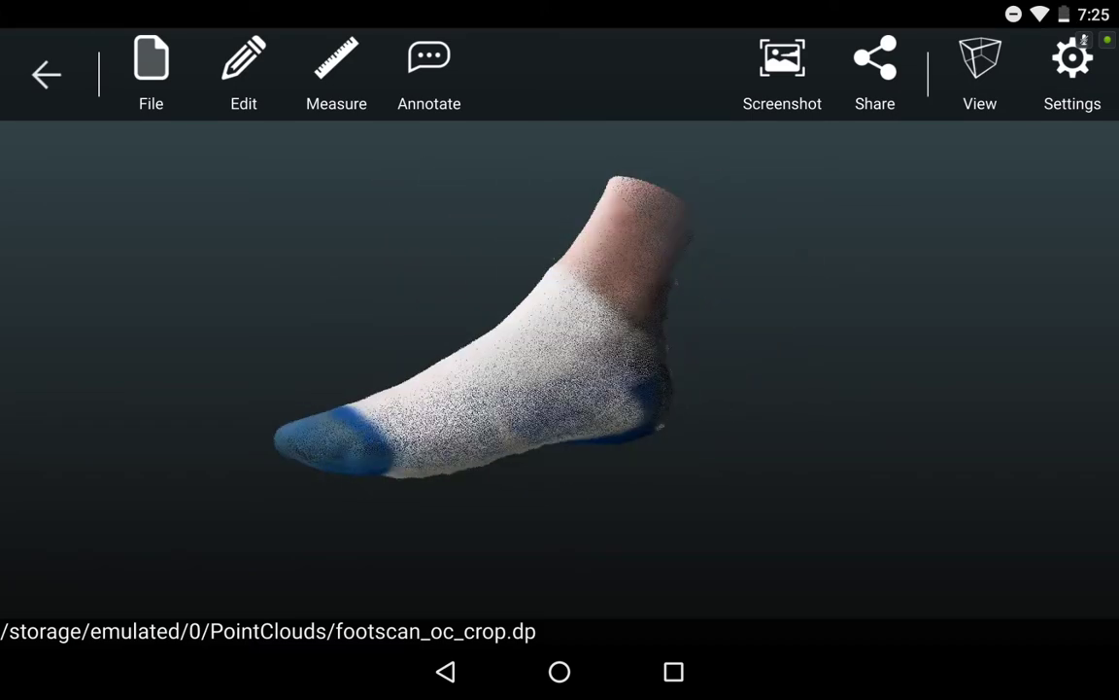
left_click(150, 73)
left_click(428, 107)
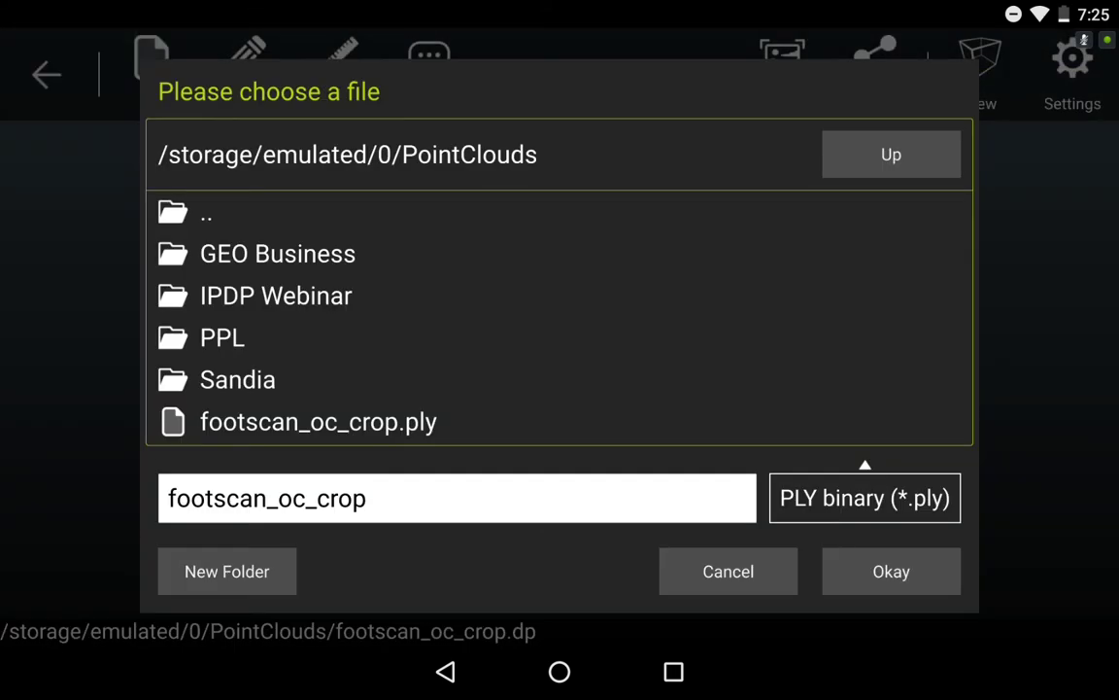
left_click(891, 571)
left_click(862, 462)
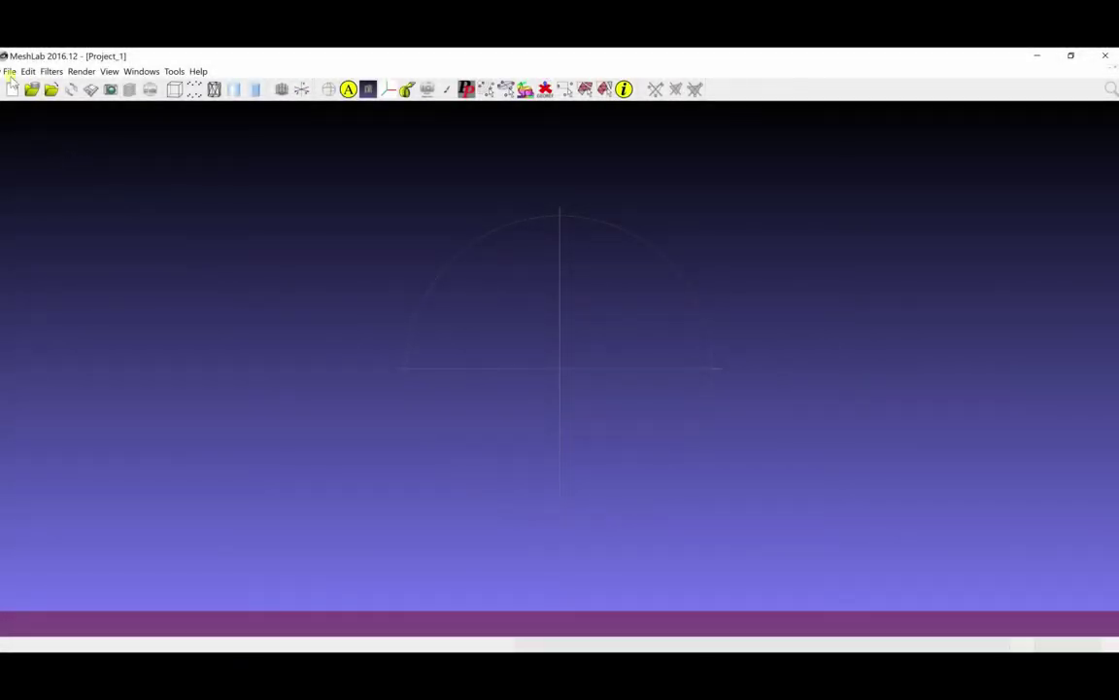
Step: Switch to MeshLab and import footscan_oc_crop.ply from the Foot folder inside Documents > Scan Data
left_click(8, 72)
left_click(43, 158)
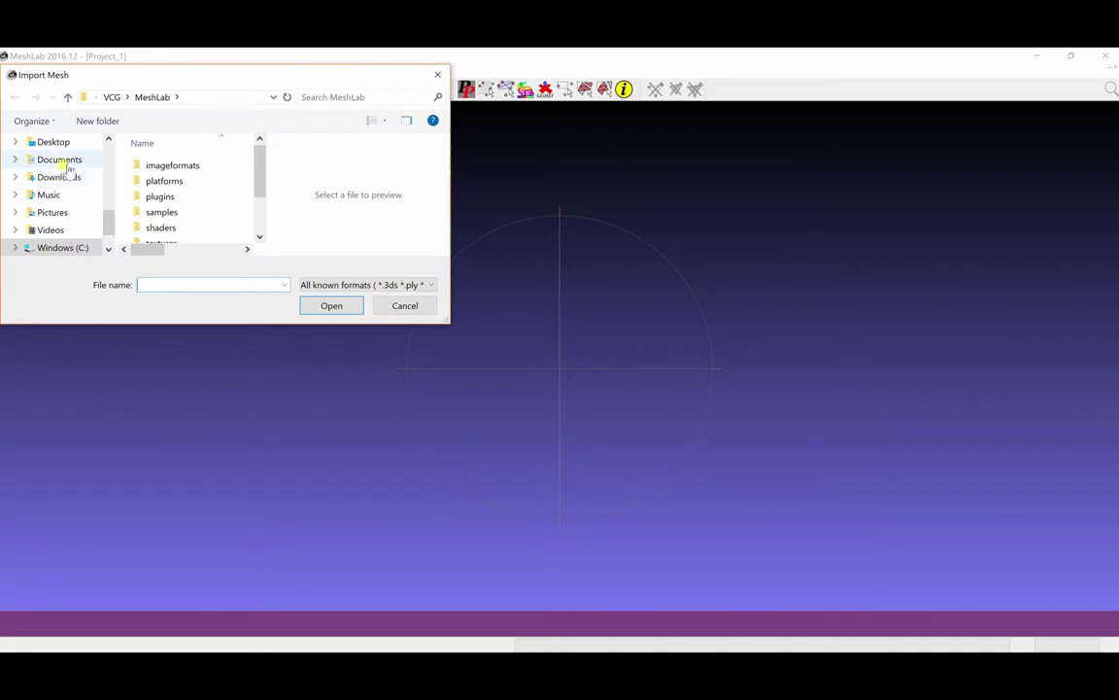
left_click(61, 161)
scroll(179, 206, "down", 5)
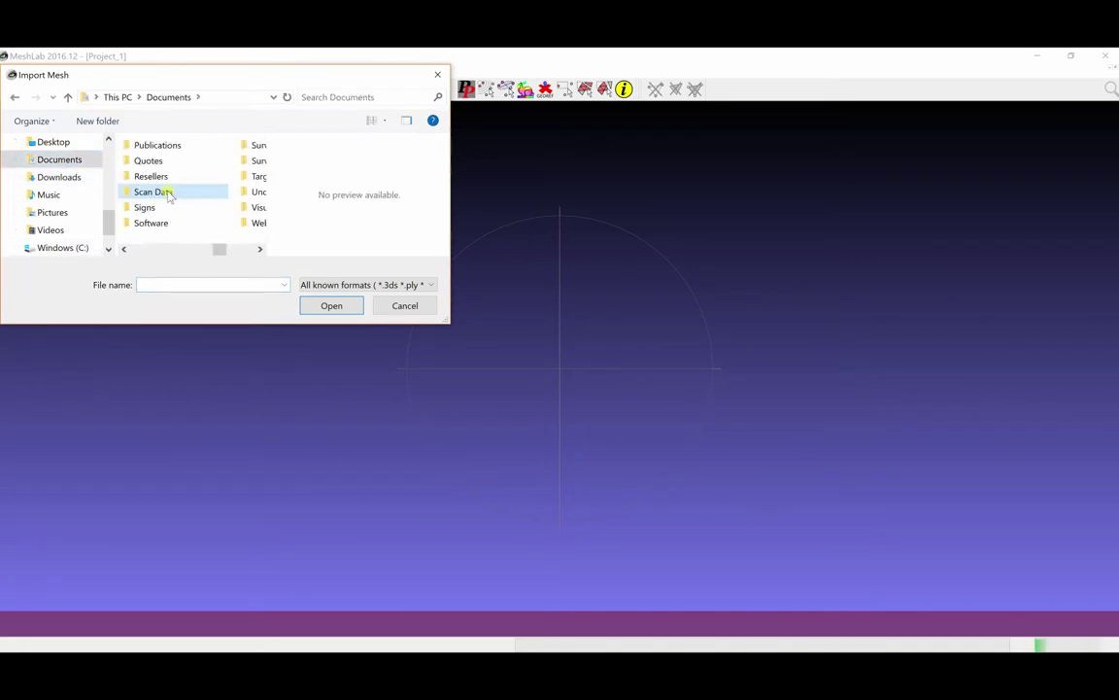
double_click(168, 194)
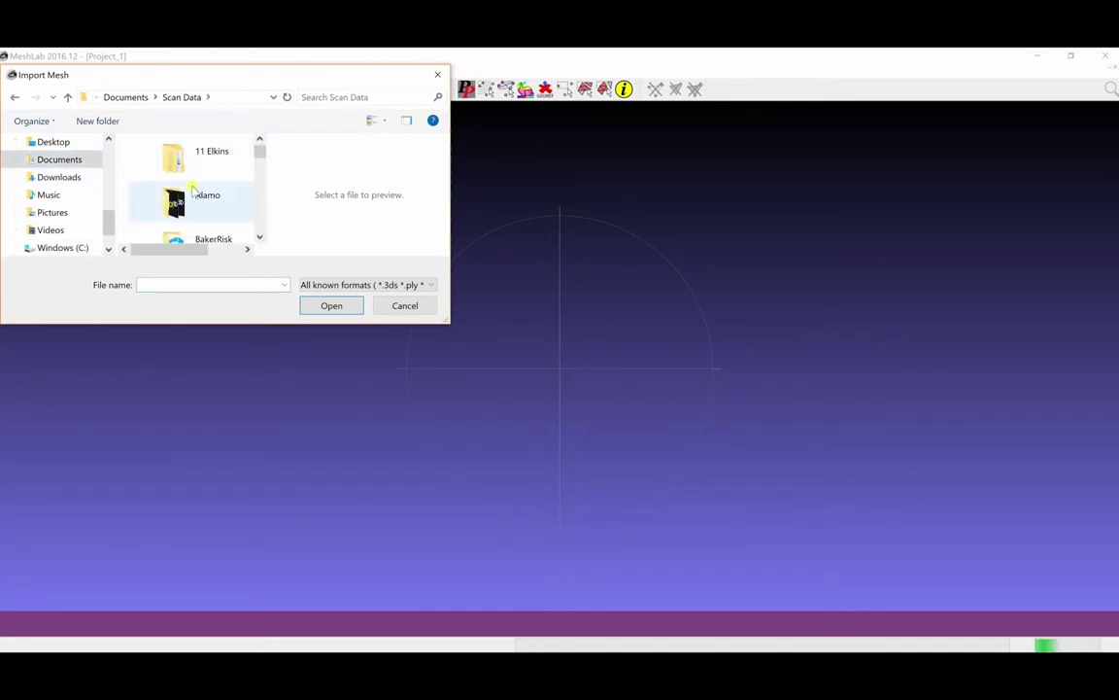
left_click(194, 190)
scroll(193, 197, "down", 3)
double_click(191, 198)
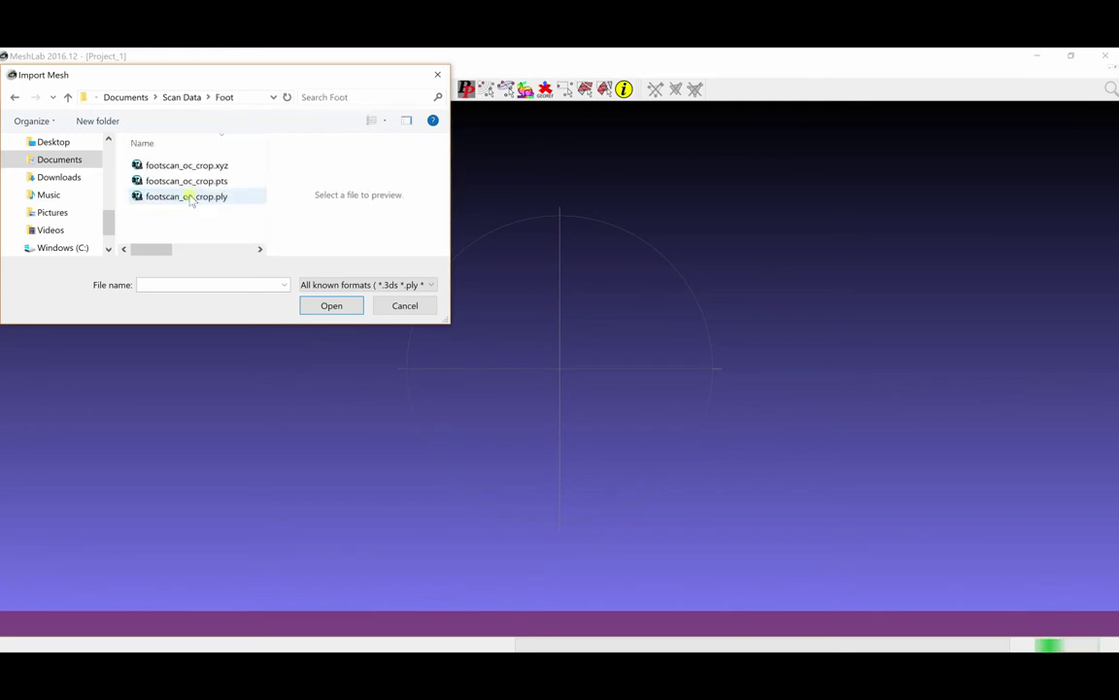
double_click(194, 197)
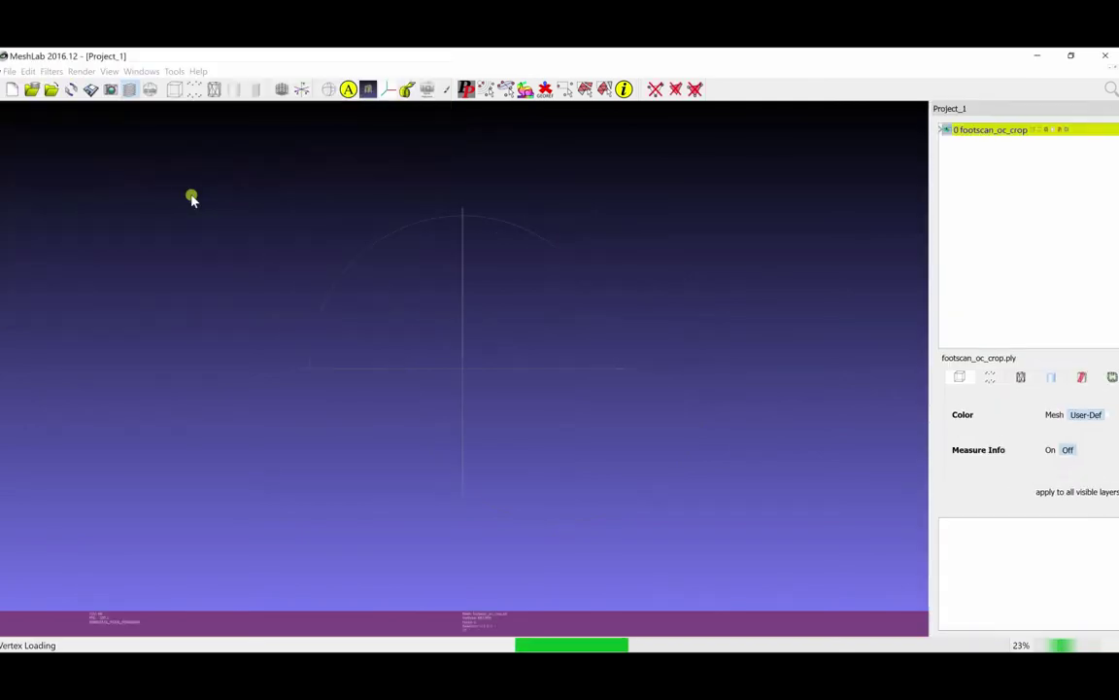
Step: Compute normals for the imported foot point set with a neighbour number of 1000 and 0 smoothing iterations
left_click_drag(629, 447, 403, 475)
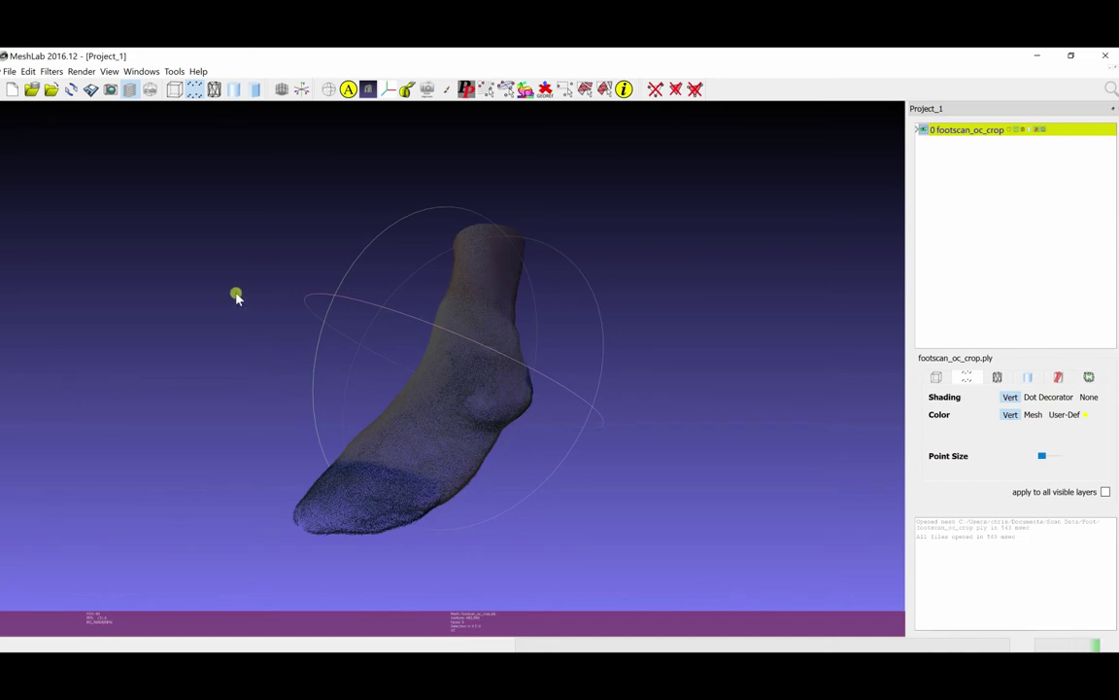
left_click(53, 73)
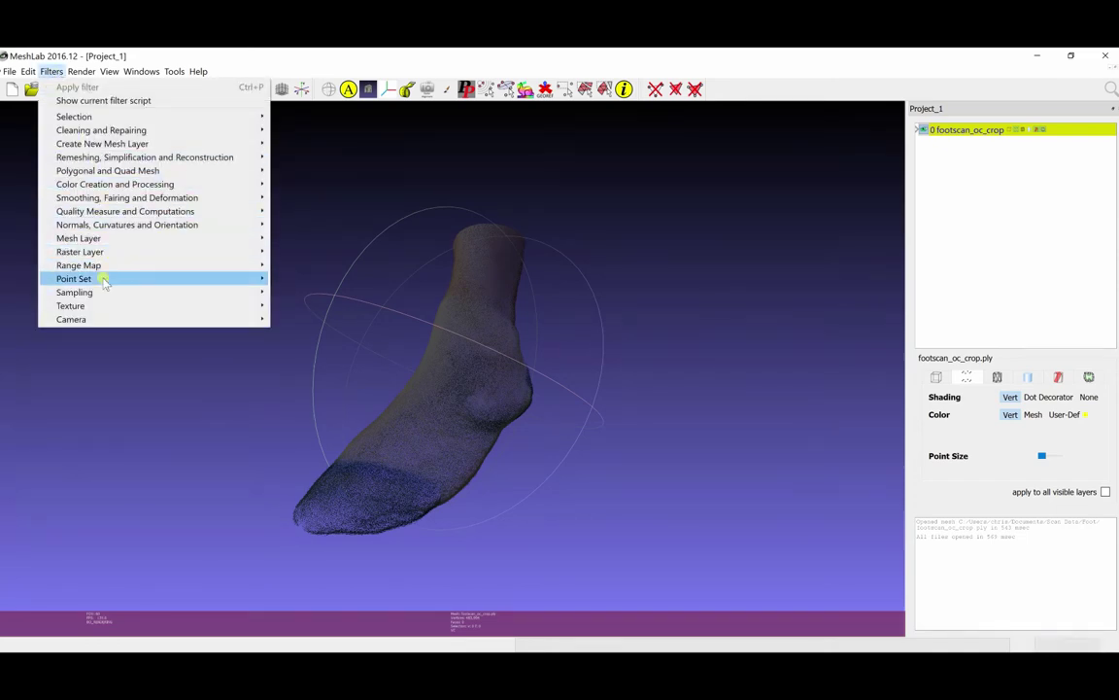
mouse_move(183, 278)
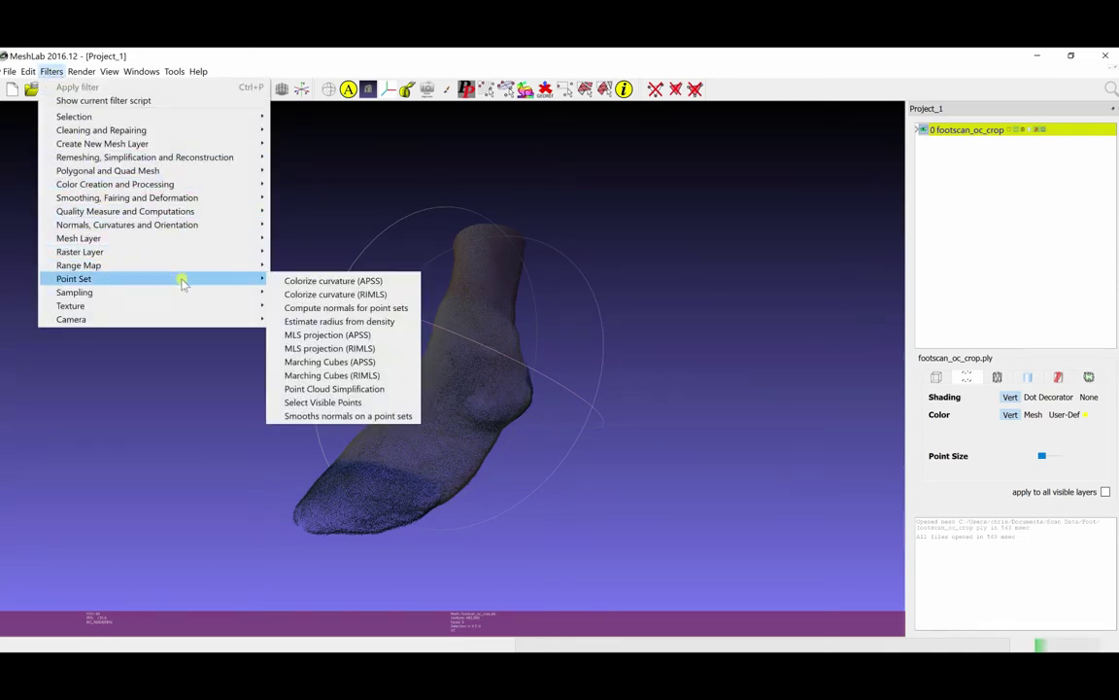
left_click(341, 308)
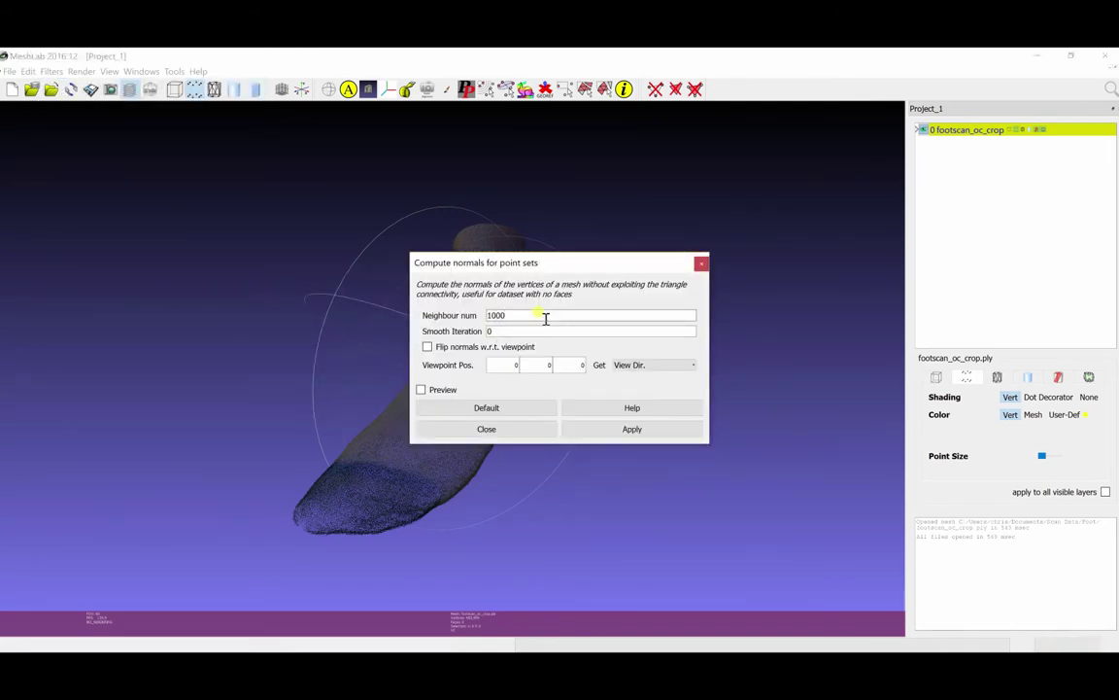
left_click(654, 433)
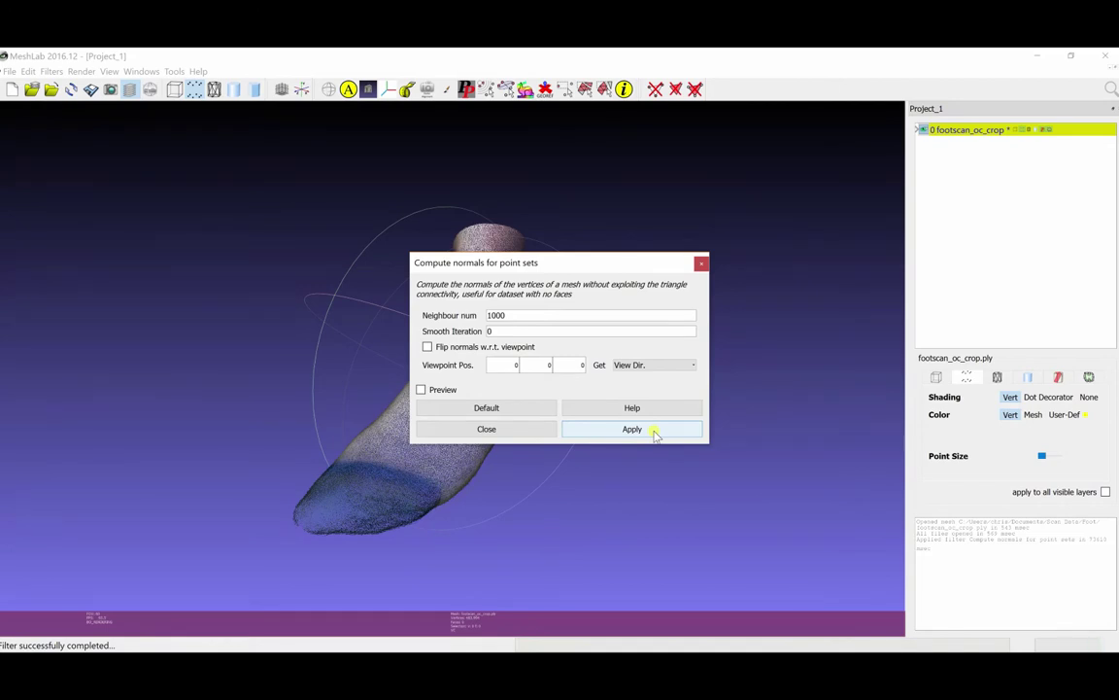
left_click(654, 434)
left_click(489, 429)
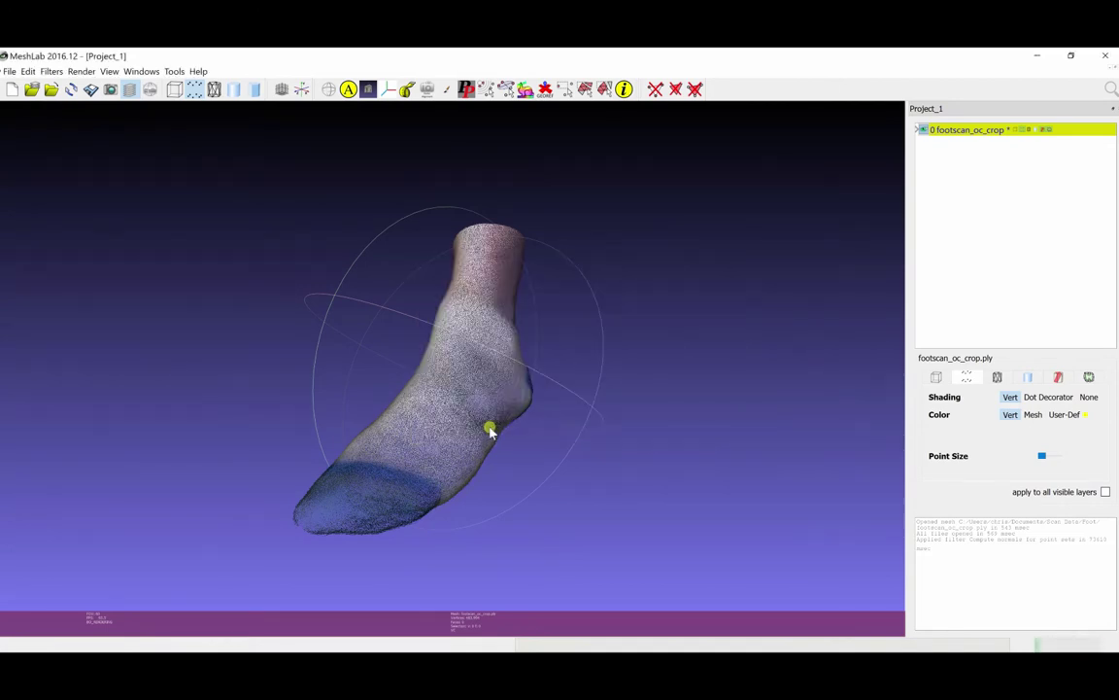
Step: Run Screened Poisson Surface Reconstruction on the foot points with depth 8, minimum samples 1.5 and interpolation weight 4
mouse_move(433, 424)
left_mouse_down()
mouse_move(395, 429)
mouse_move(423, 440)
left_mouse_up()
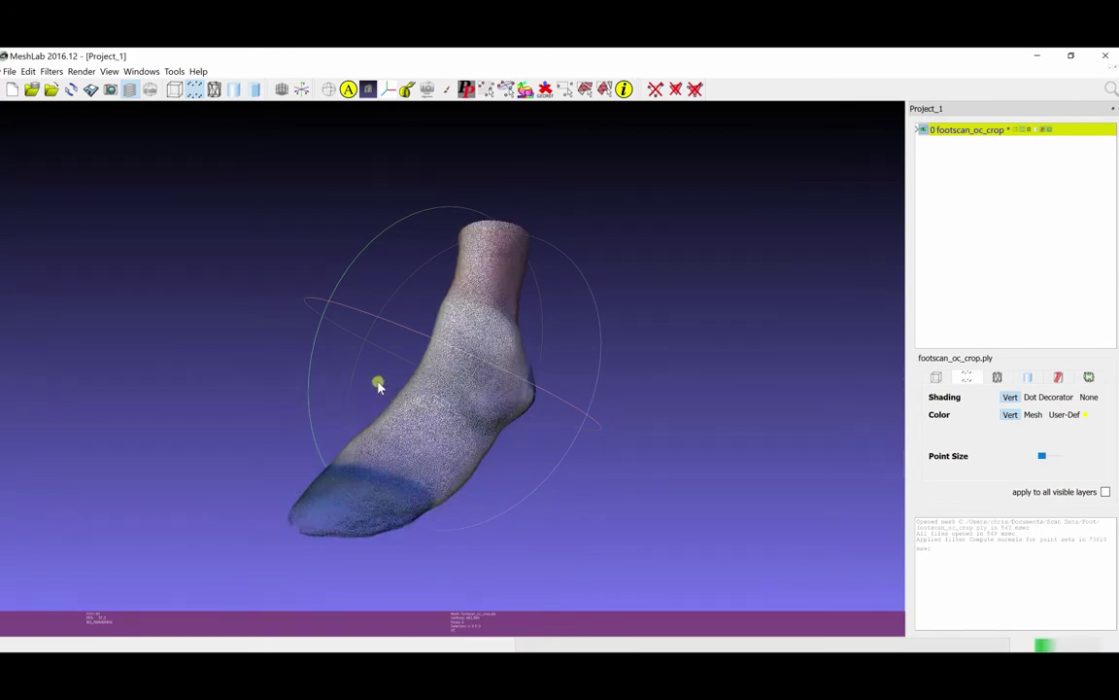
left_click(44, 72)
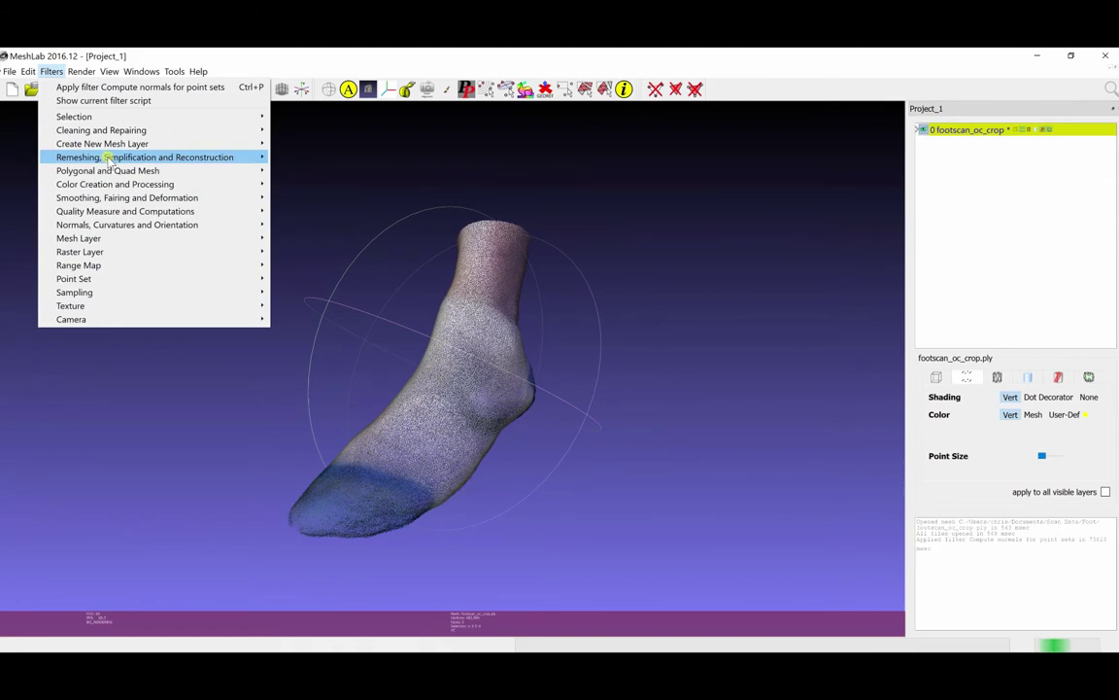
mouse_move(124, 156)
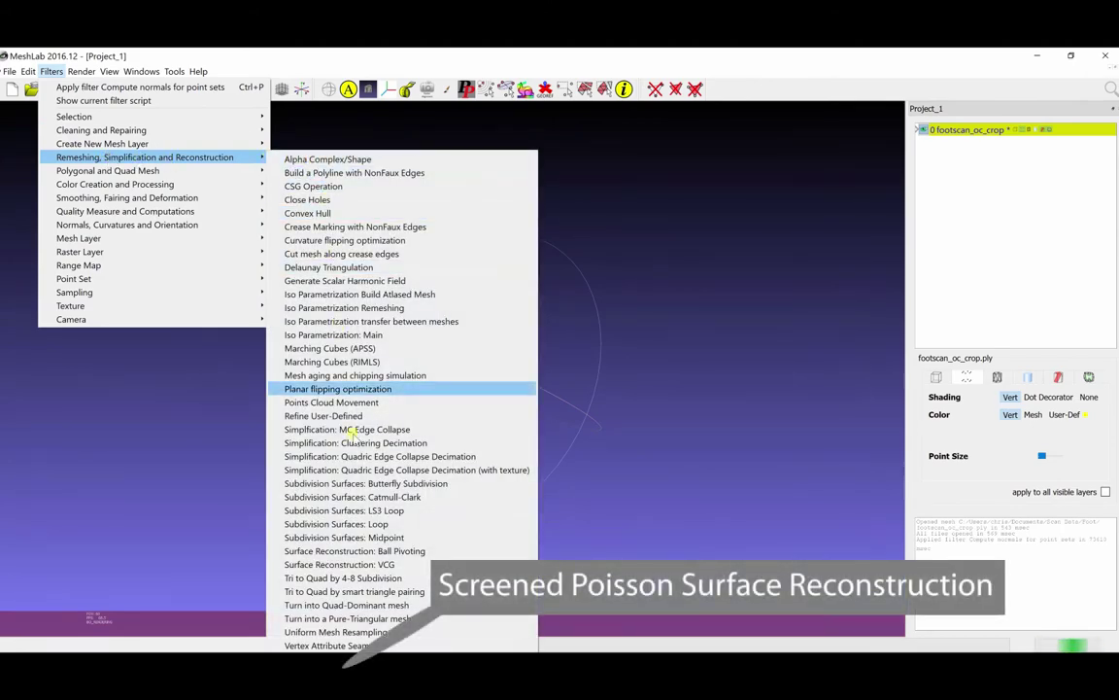
left_click(345, 661)
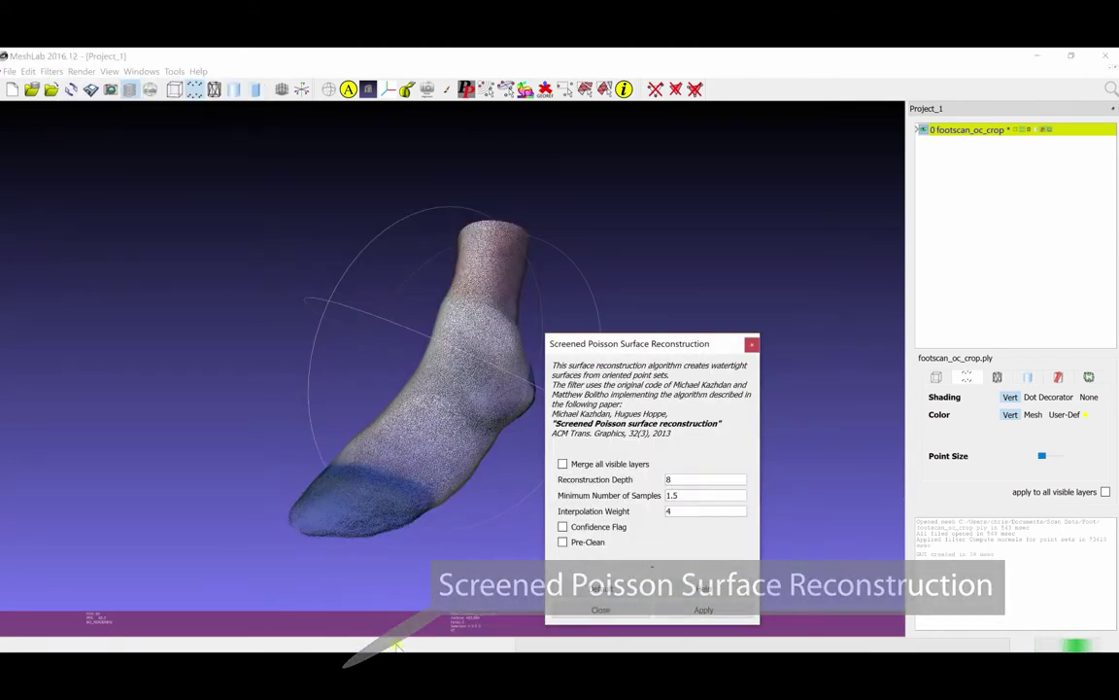
left_click(707, 610)
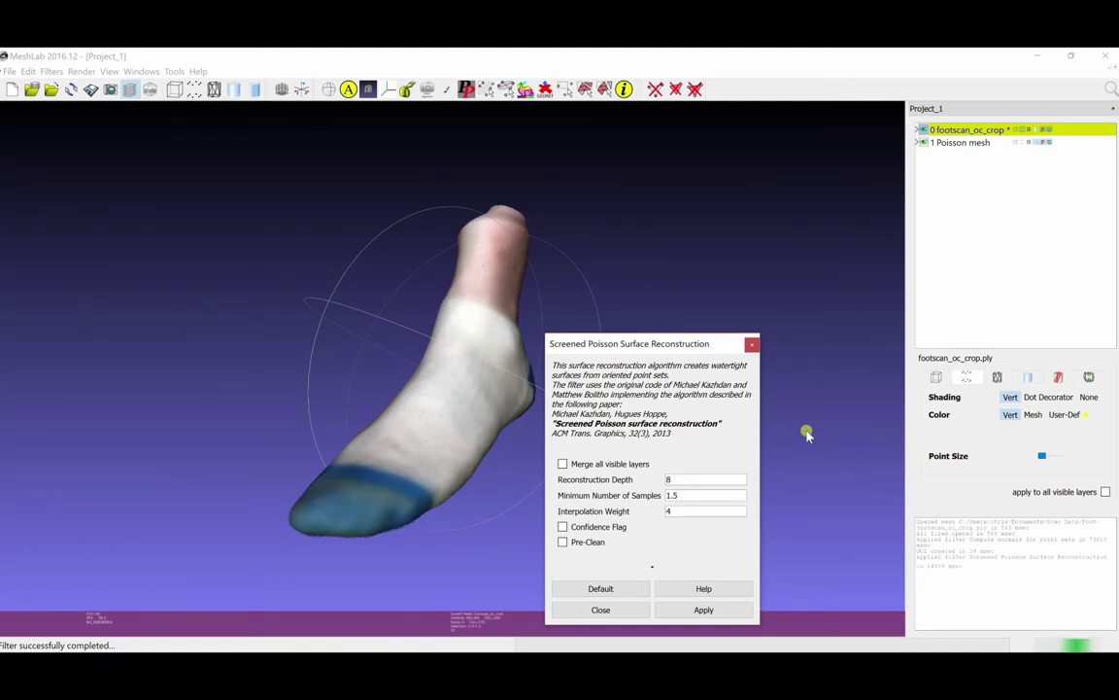
left_click(629, 609)
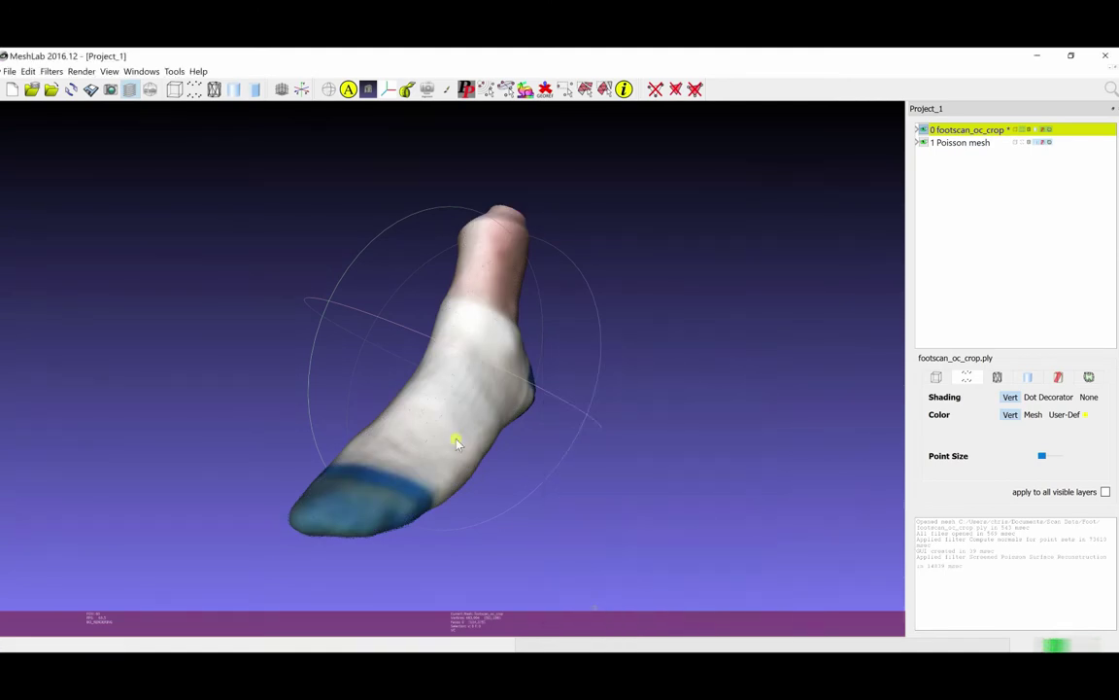
Step: Hide the footscan_oc_crop layer and inspect the Poisson mesh with the wireframe display switched on temporarily
left_click_drag(455, 439, 395, 345)
scroll(431, 381, "up", 3)
scroll(460, 409, "up", 2)
left_click(213, 89)
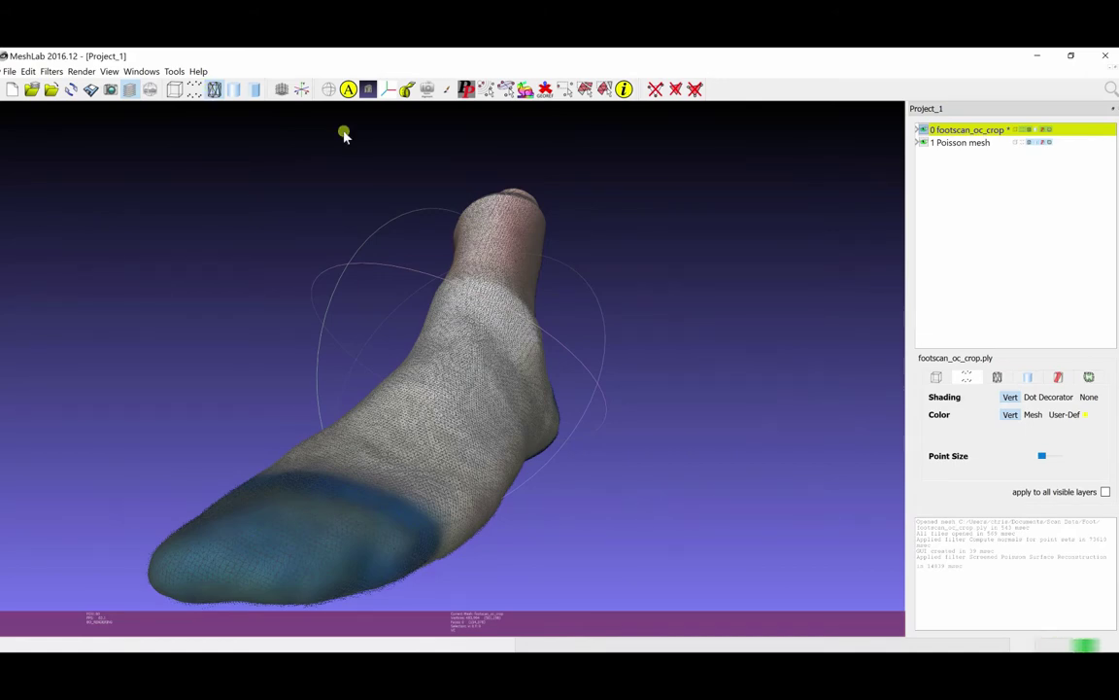
left_click(924, 130)
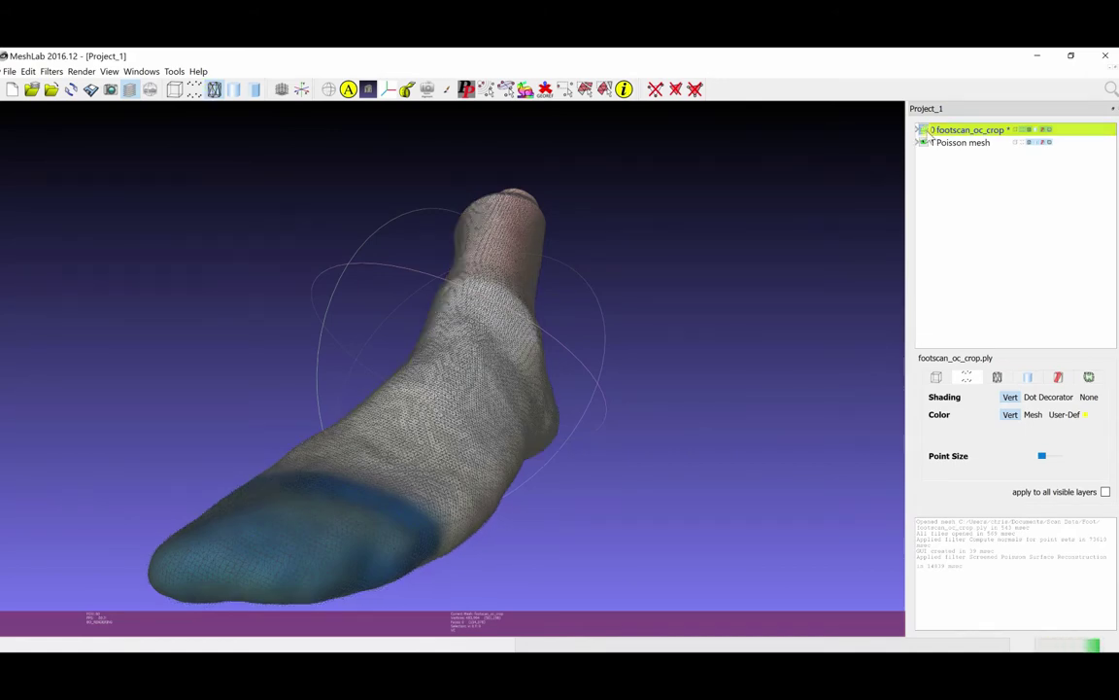
left_click_drag(465, 403, 482, 274)
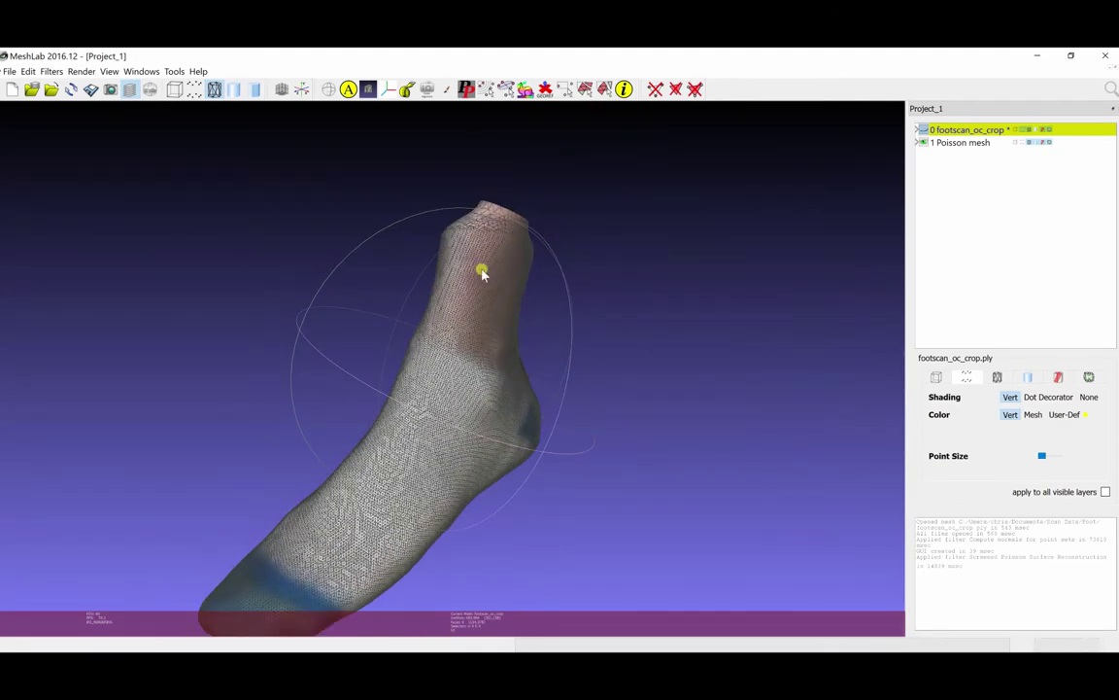
left_click(215, 89)
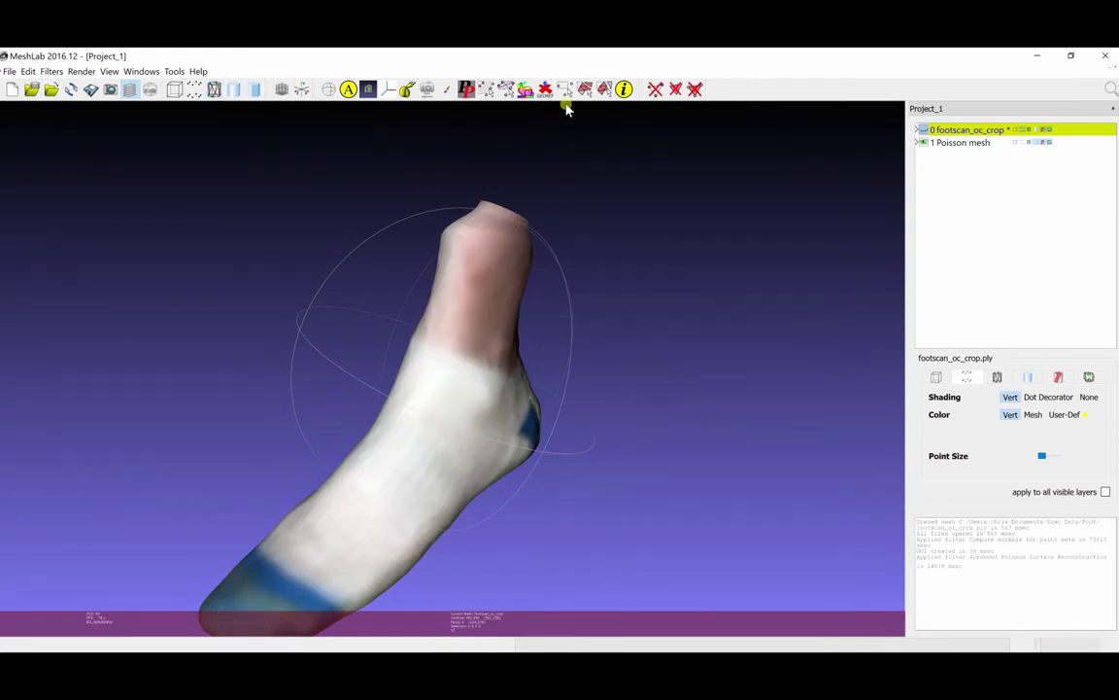
Step: Select the Poisson mesh faces at the upper end of the ankle with a rectangular region and delete them
left_click(584, 89)
left_click(960, 142)
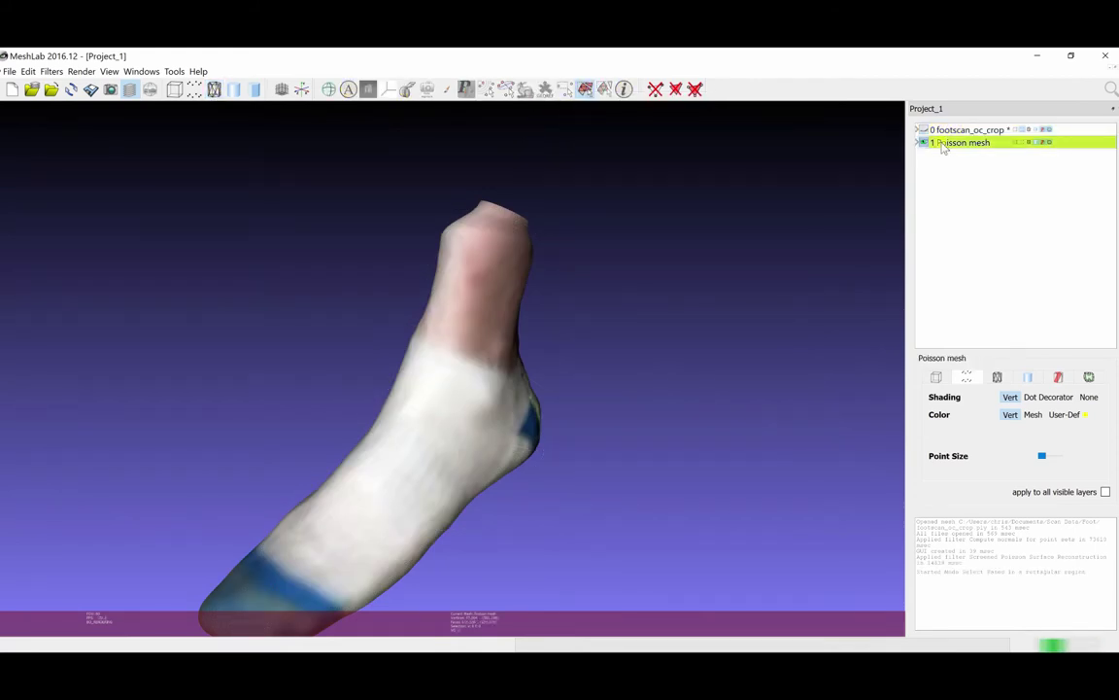
left_click_drag(396, 171, 574, 306)
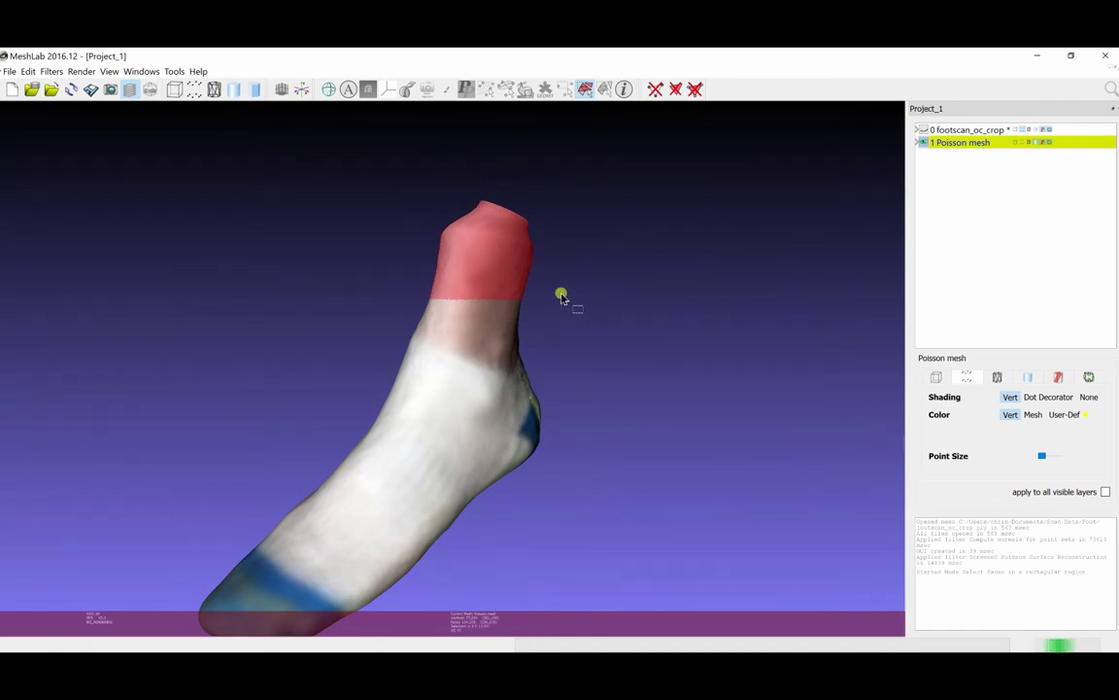
key("Delete")
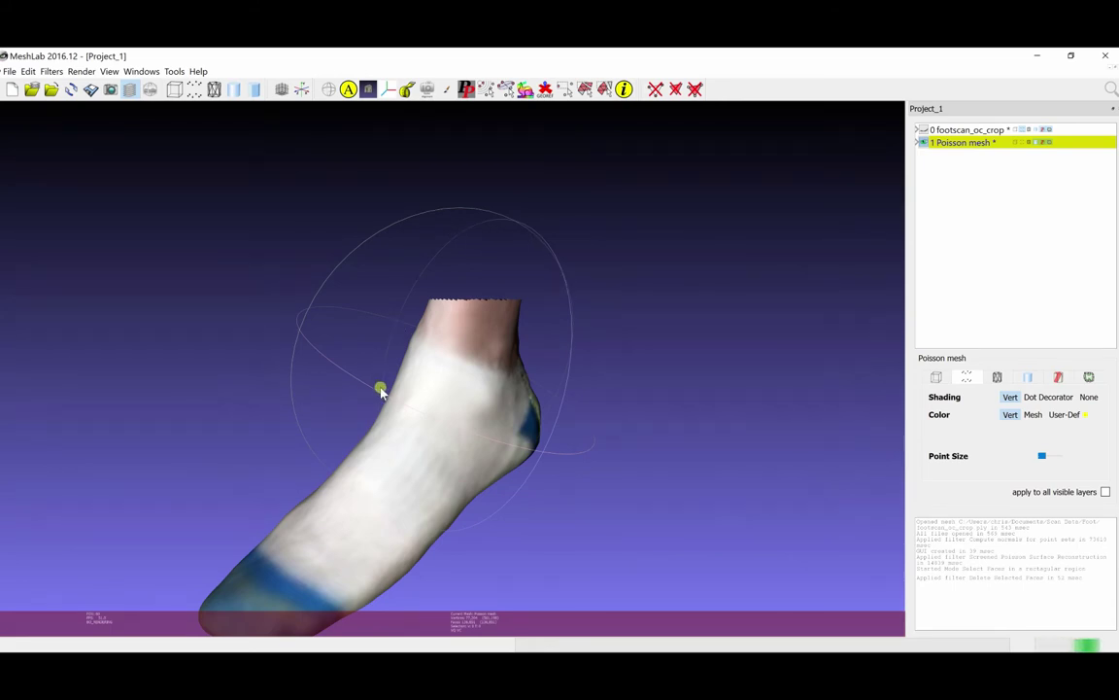
Step: Export the trimmed Poisson mesh as Foot.stl in the Foot folder with binary and Materialise Color encoding
left_click_drag(394, 438, 385, 464)
left_click(10, 71)
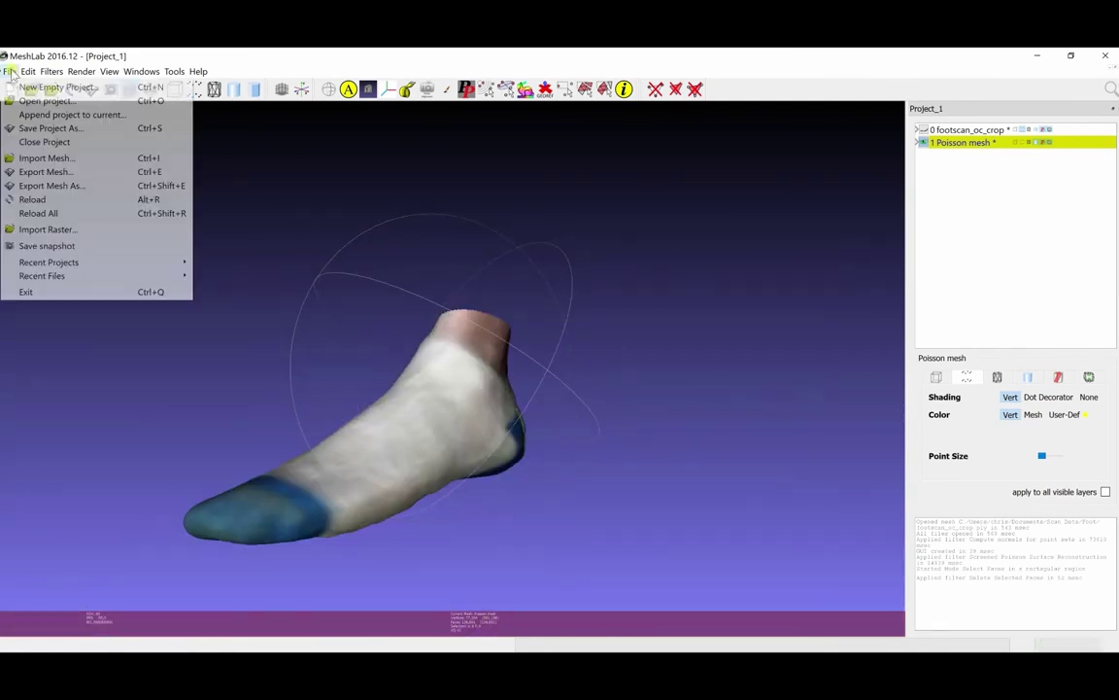
left_click(49, 185)
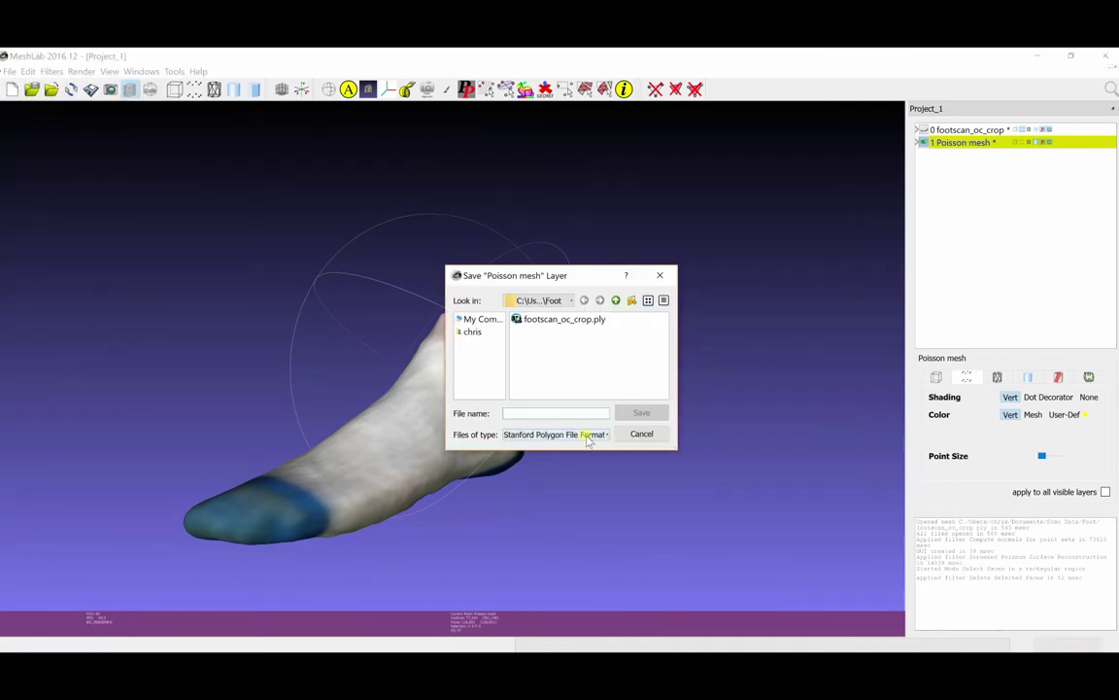
left_click(590, 438)
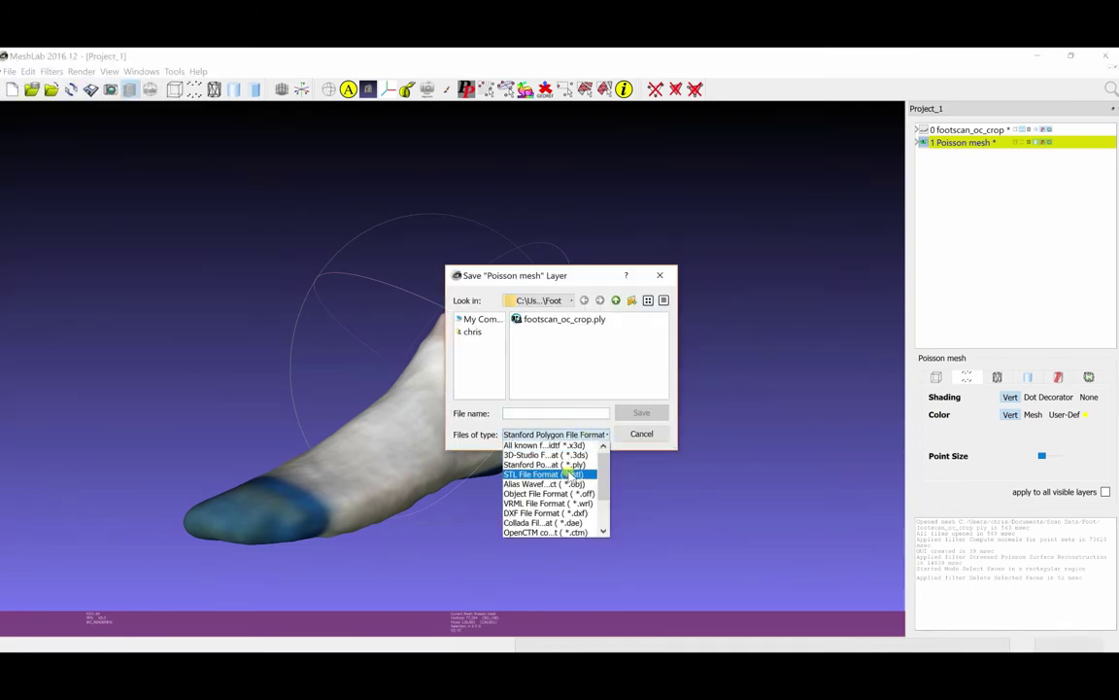
left_click(568, 474)
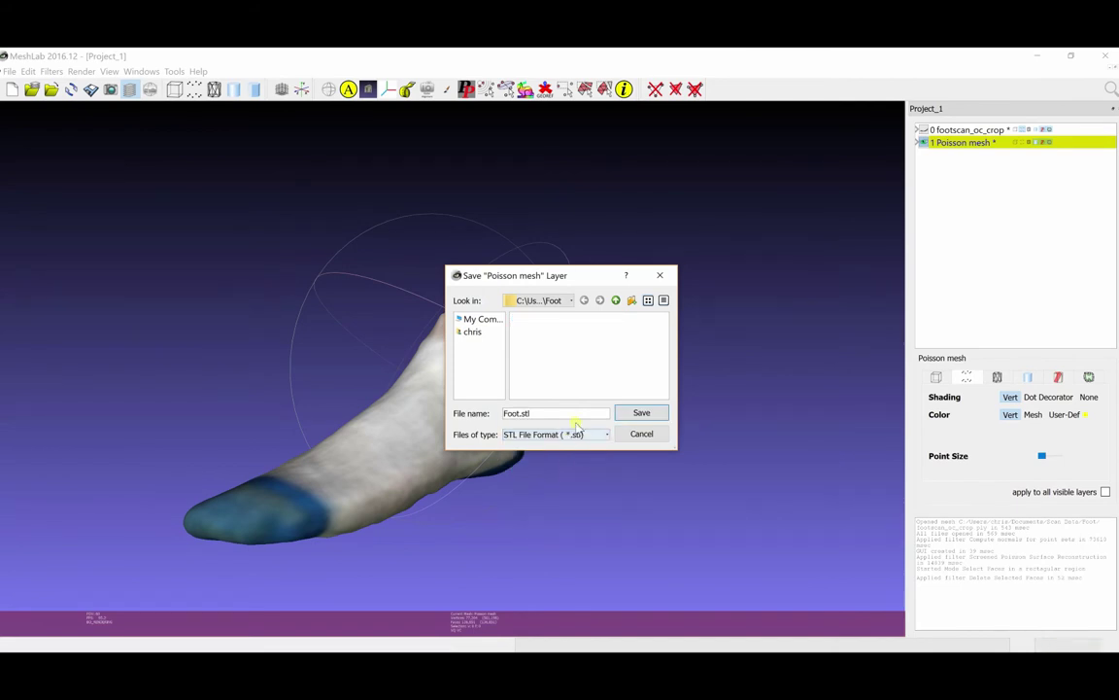
left_click(634, 414)
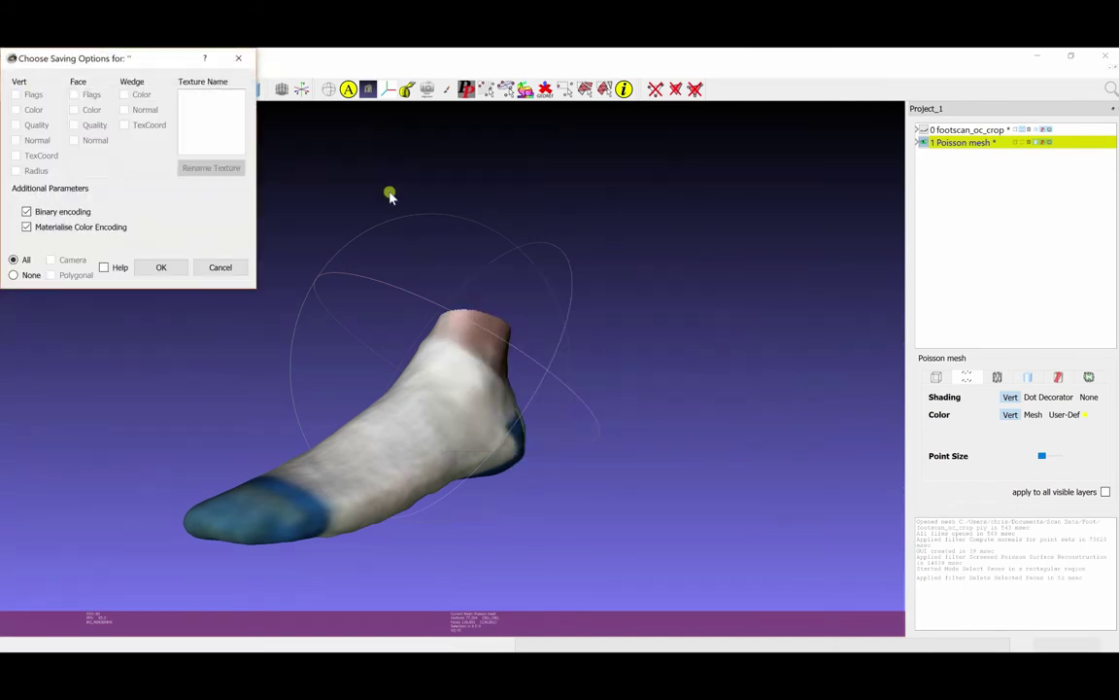
left_click(167, 269)
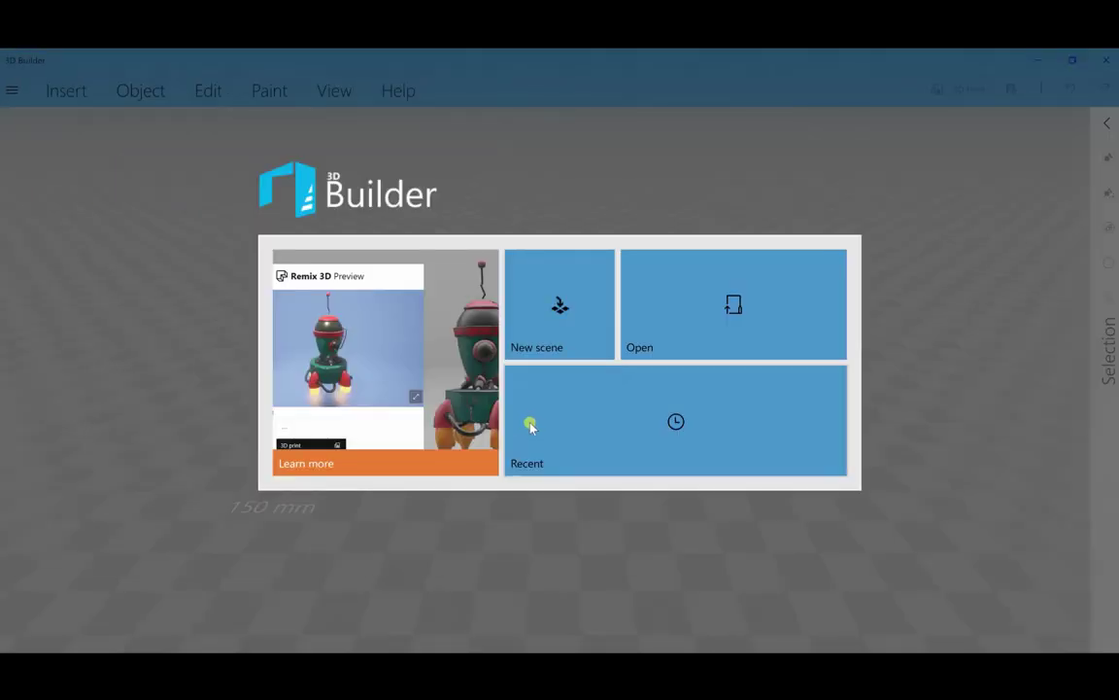
Step: Switch to 3D Builder, import Foot.stl with inches as the file's units, and repair the invalid object
left_click(699, 303)
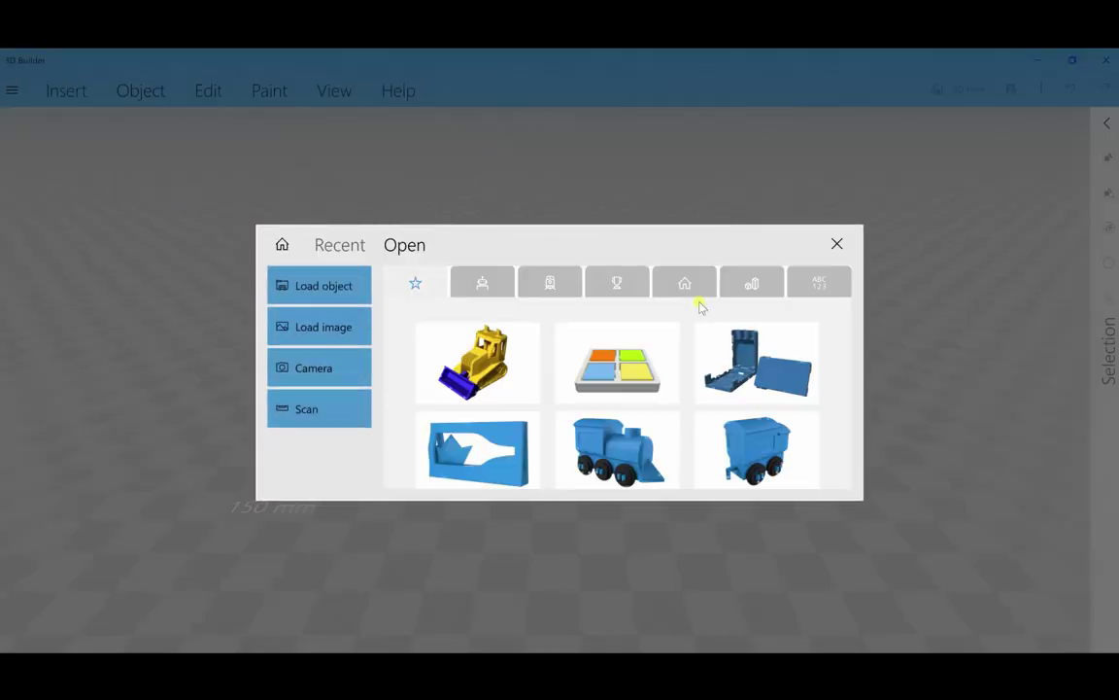
left_click(305, 282)
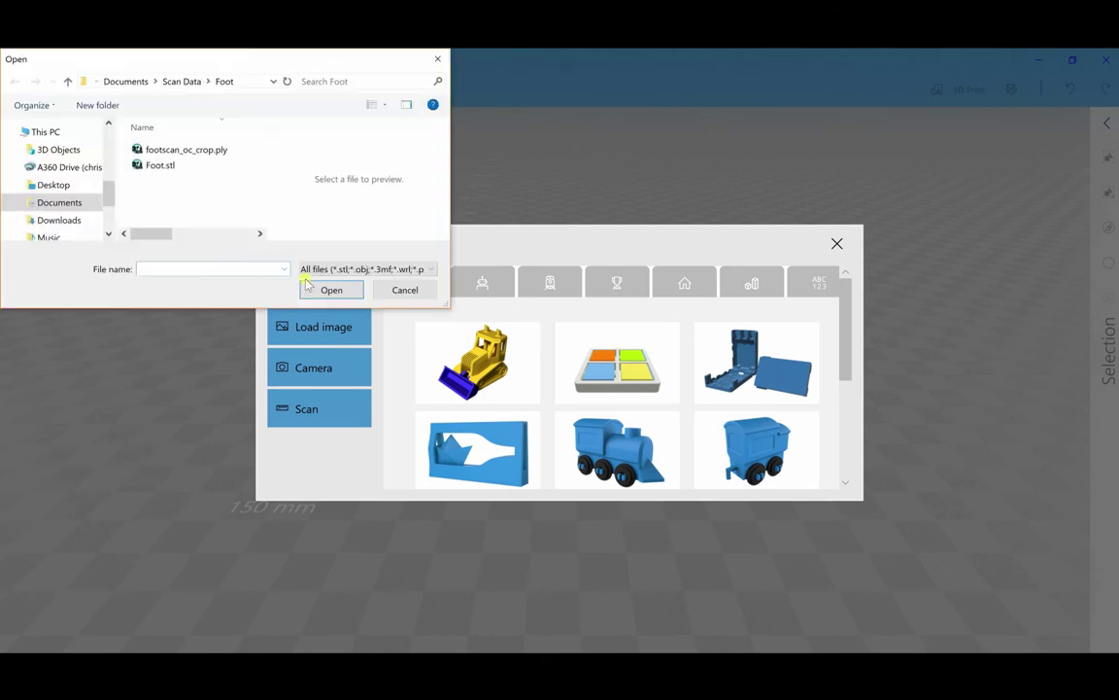
double_click(163, 167)
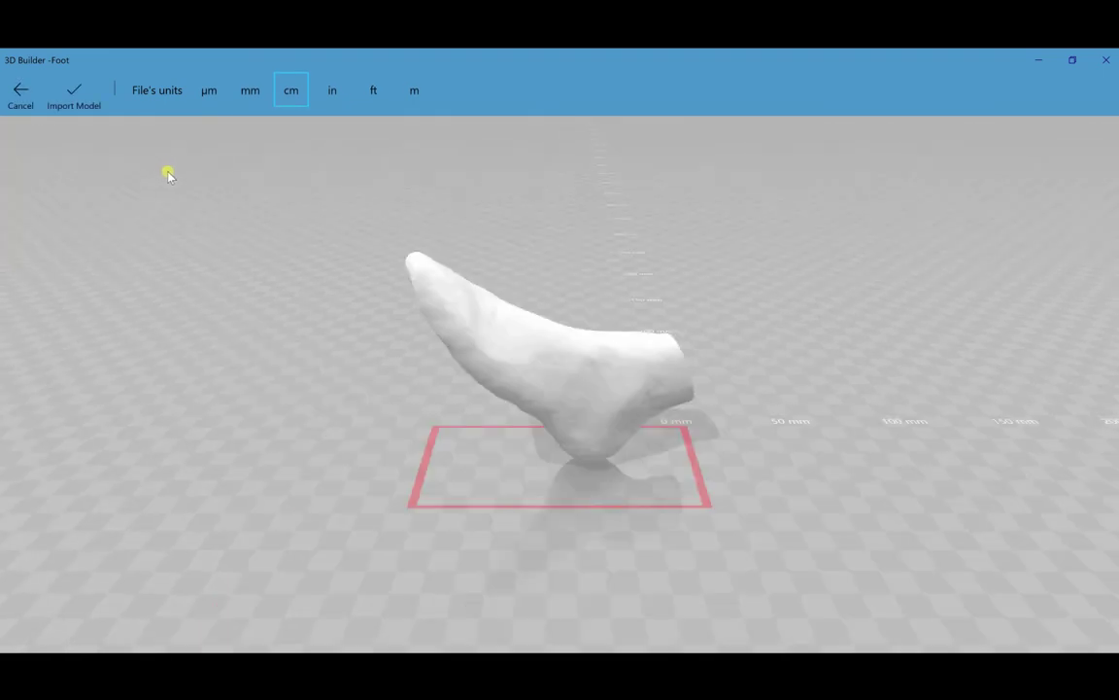
left_click_drag(390, 412, 561, 472)
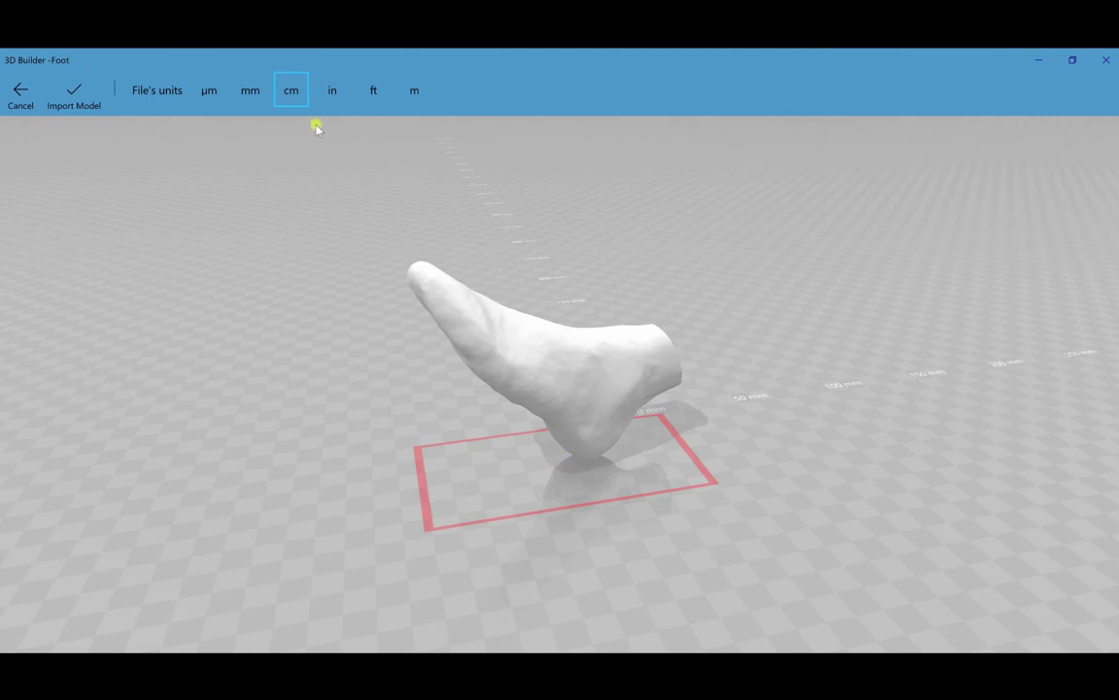
left_click(329, 94)
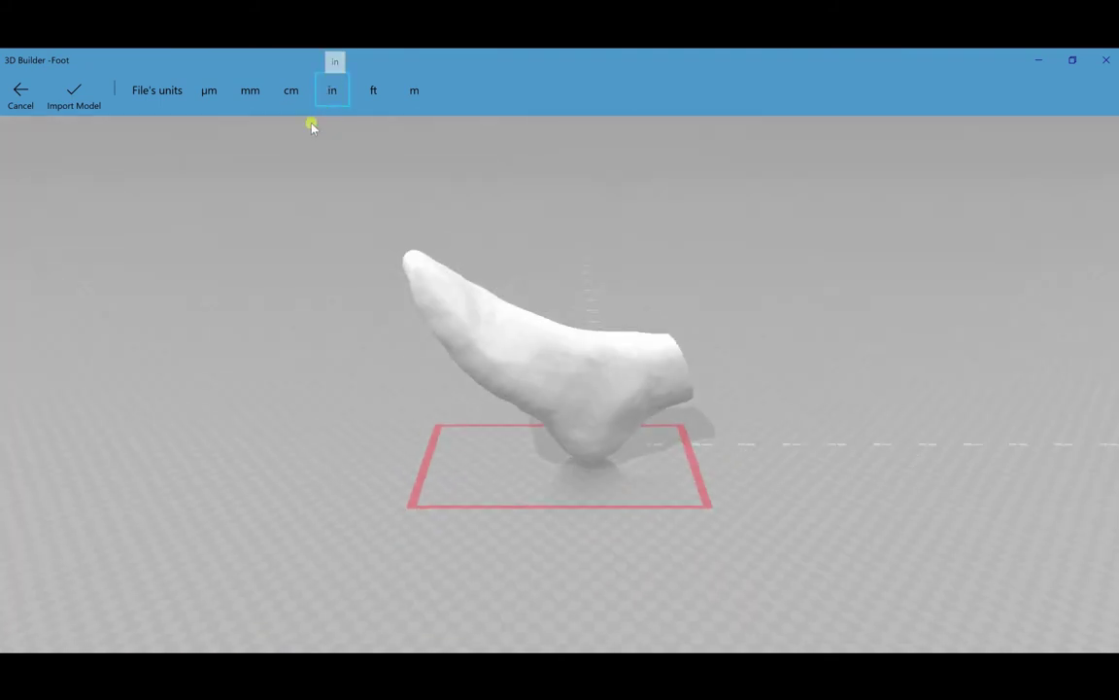
left_click(75, 92)
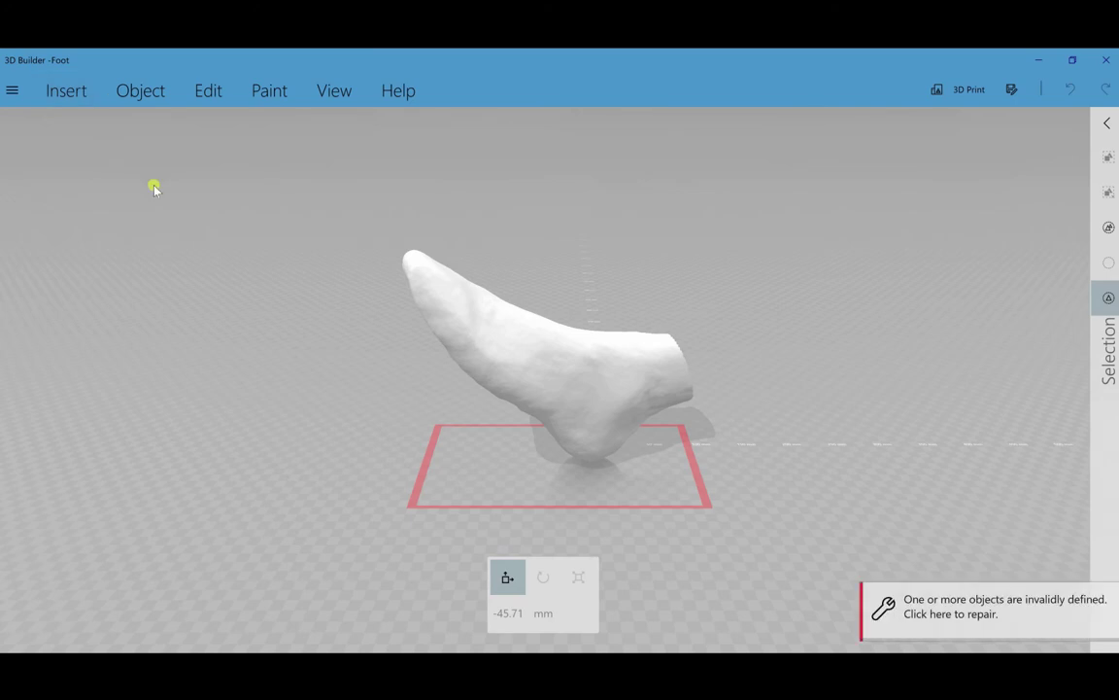
left_click(994, 599)
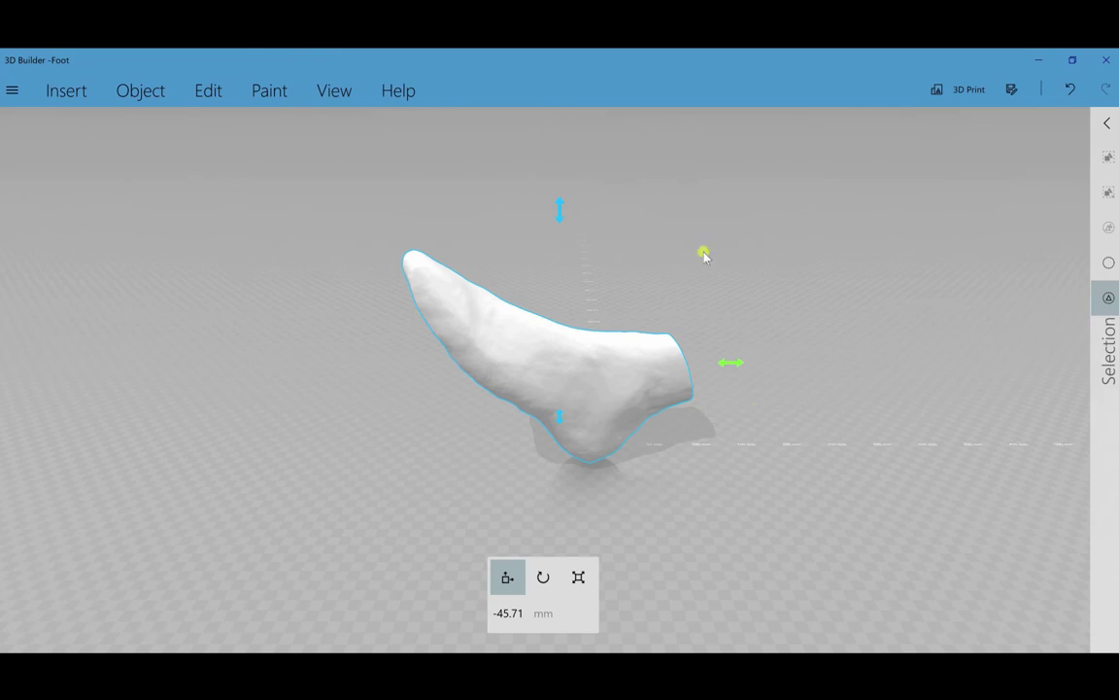
Step: Raise the imported foot above the build plate, rotate it about 102 degrees and reposition it over the plate
left_click_drag(624, 340, 590, 312)
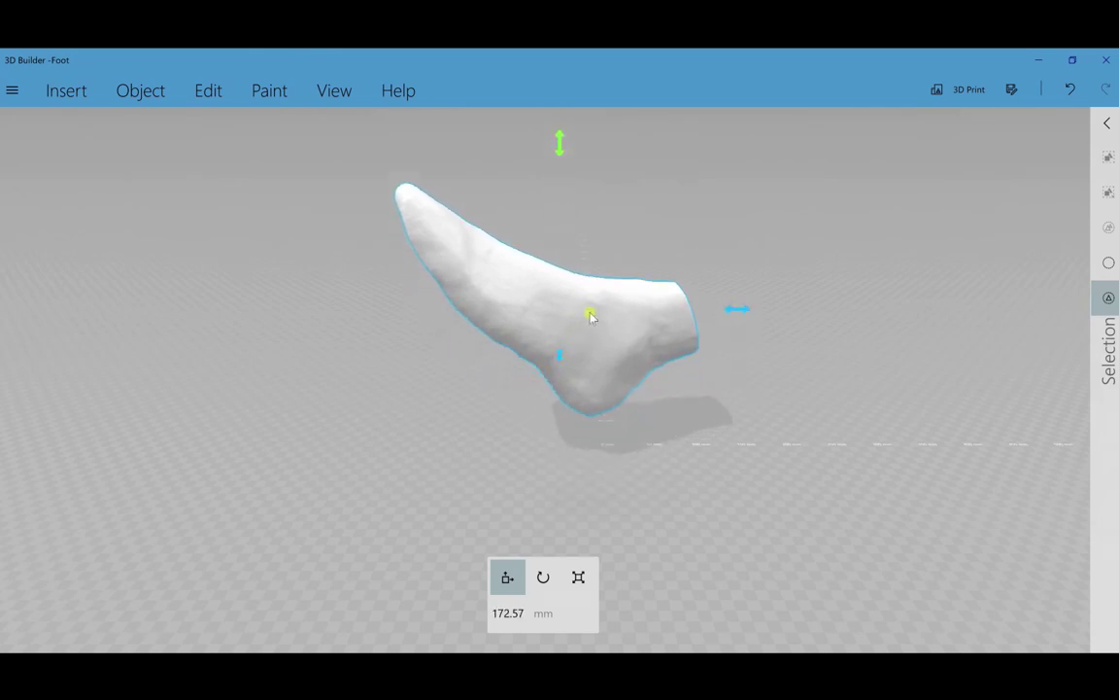
left_click(542, 577)
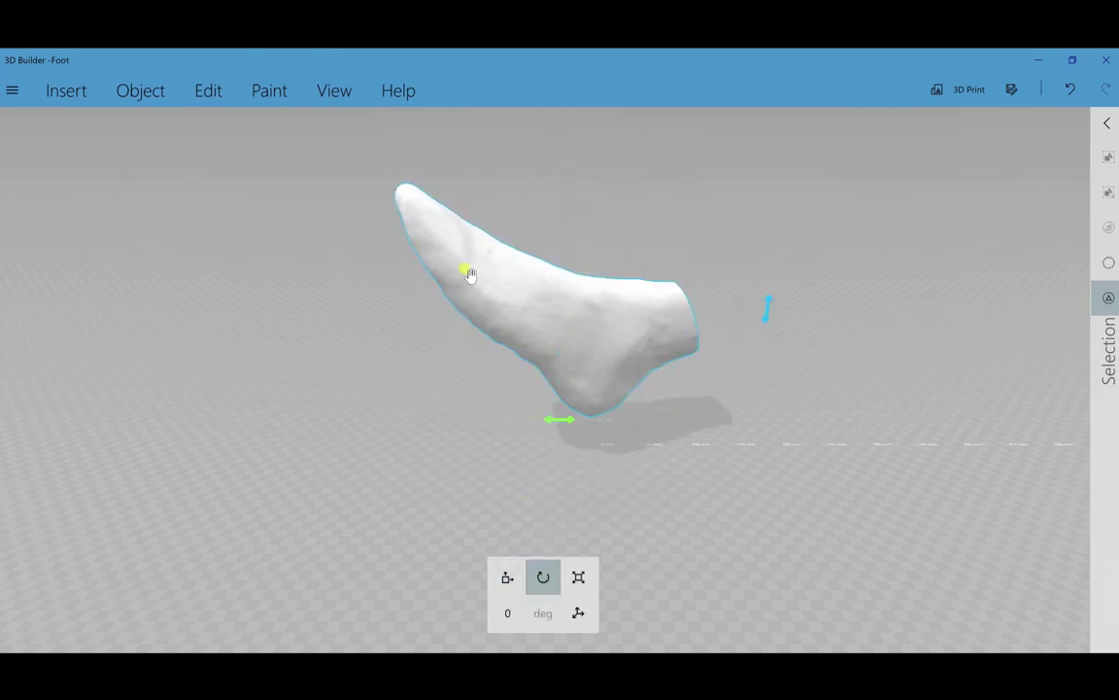
left_click_drag(788, 278, 592, 224)
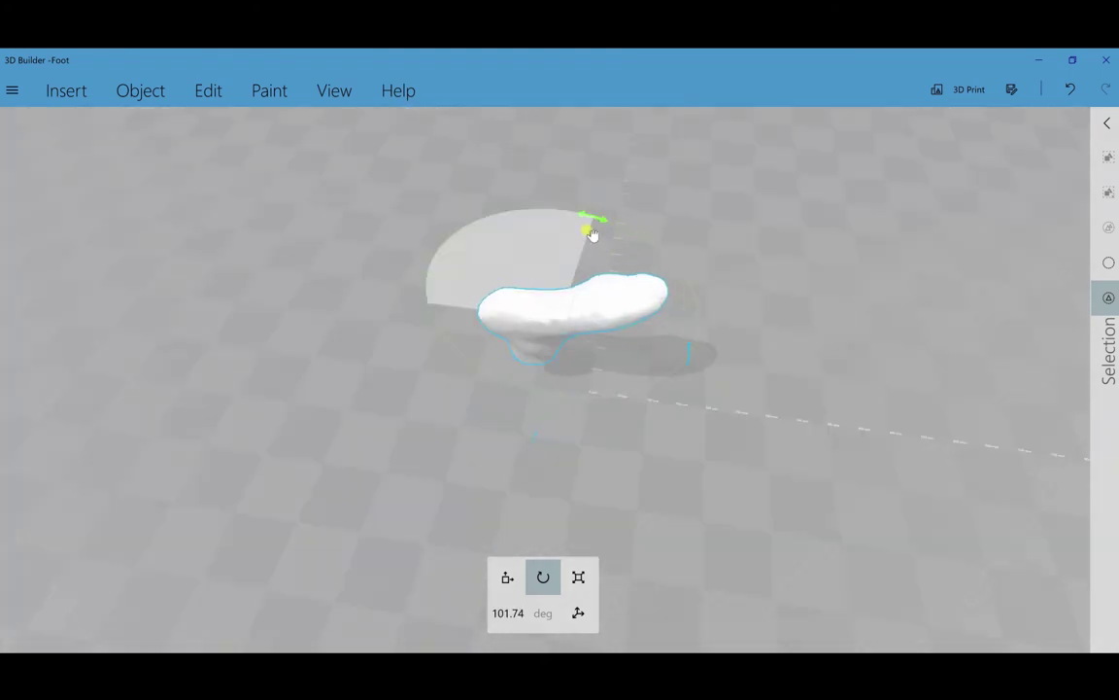
left_click(508, 577)
left_click_drag(743, 347, 765, 349)
left_click_drag(649, 455, 694, 377)
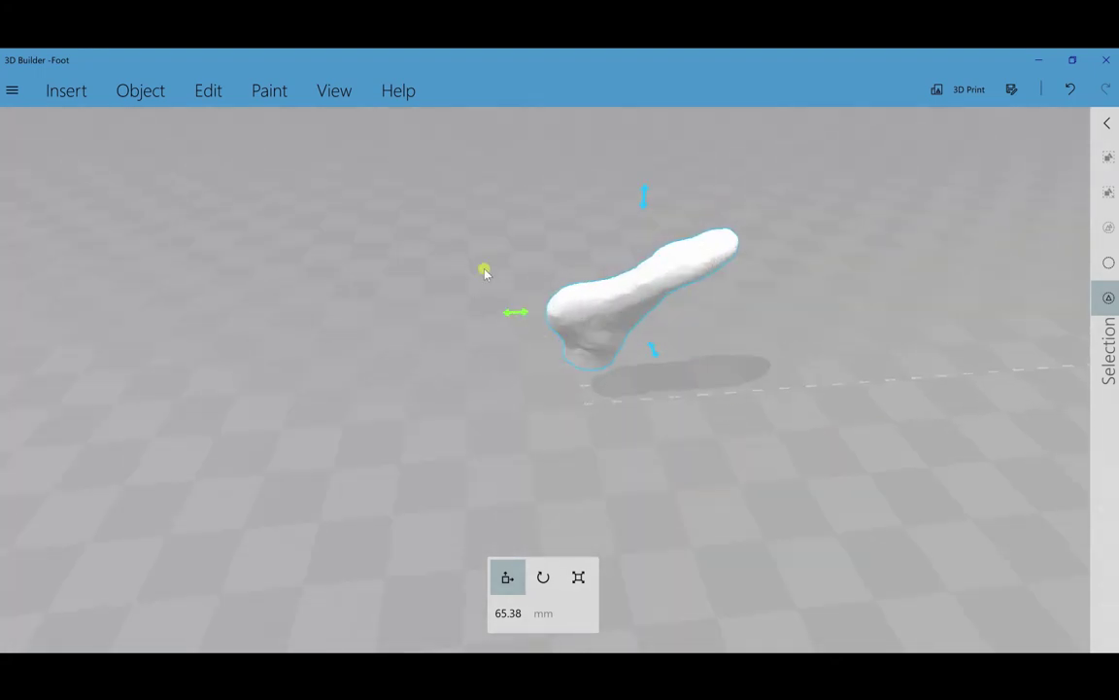
Step: Insert a cylinder and flatten it into a disc about 25 mm tall
left_click(70, 92)
left_click(165, 125)
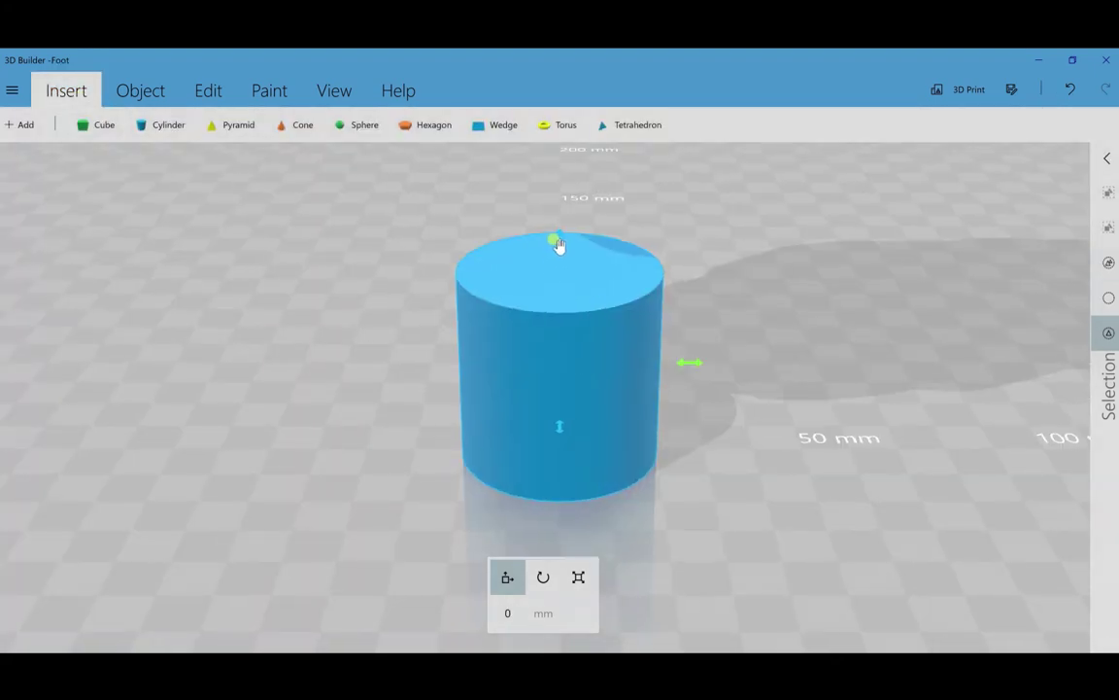
left_click(578, 577)
left_click_drag(560, 240, 573, 369)
left_click_drag(656, 353, 836, 292)
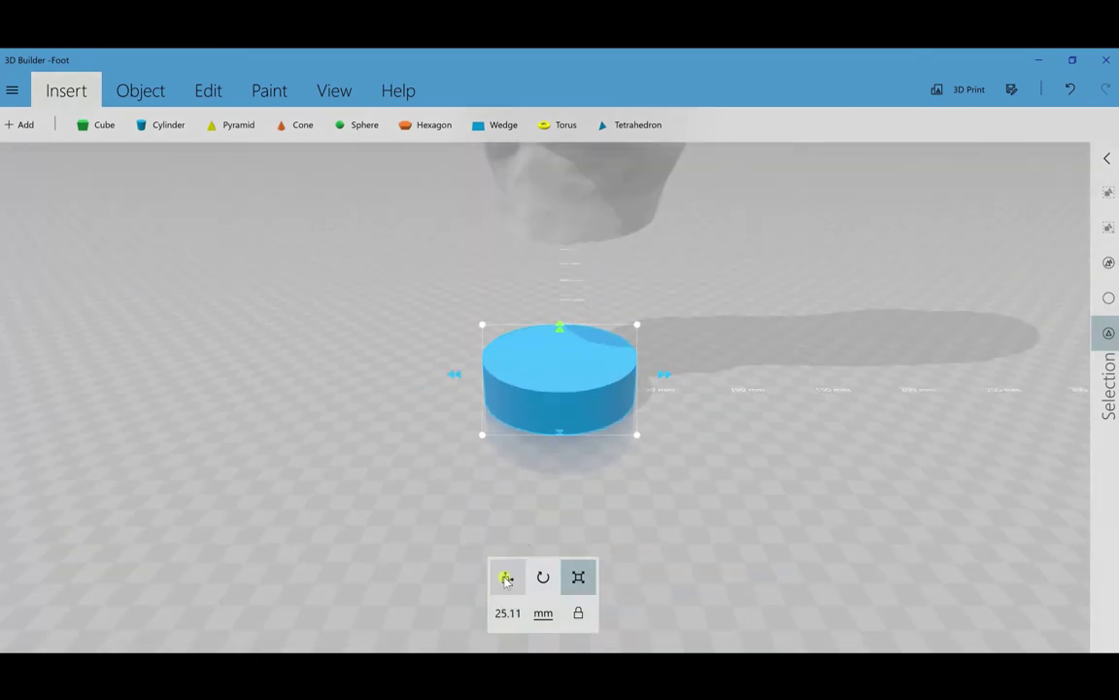
Step: Shift the cylinder to about 31 mm along the depth axis and enlarge it to about 48 mm tall
left_click(507, 578)
left_click_drag(559, 417, 565, 399)
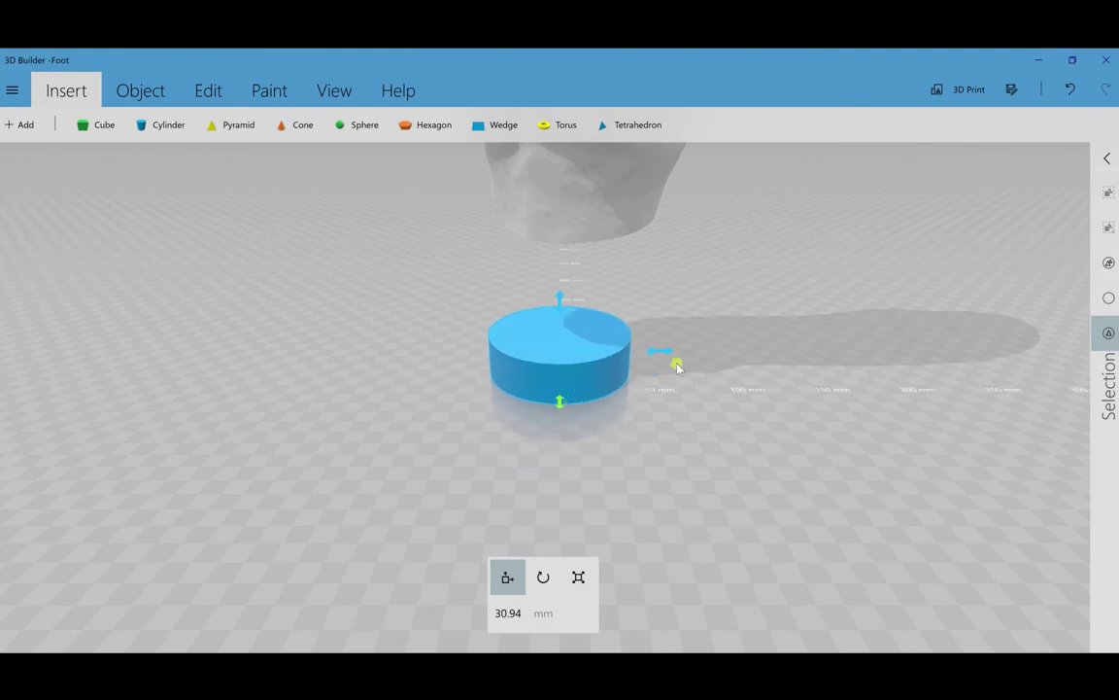
left_click(578, 577)
left_click_drag(643, 295, 708, 259)
scroll(565, 224, "down", 5)
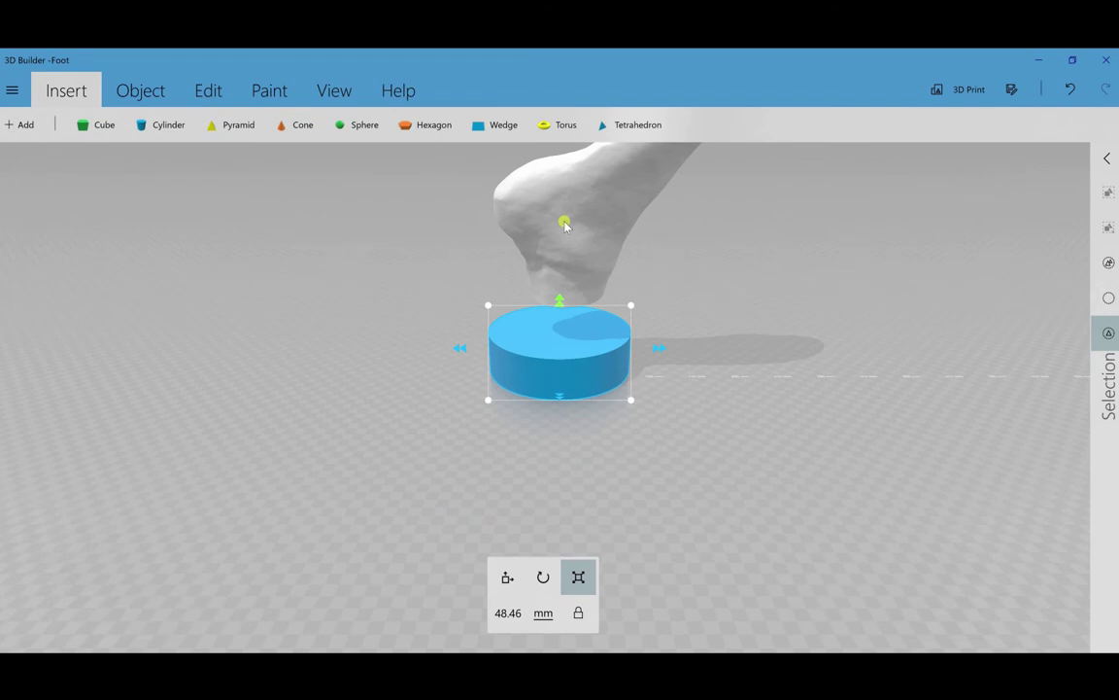
Step: Lower the foot until its ankle end sits in the top of the cylinder base, and align it over the base
left_click(564, 222)
scroll(606, 257, "up", 2)
right_click_drag(603, 252, 567, 338)
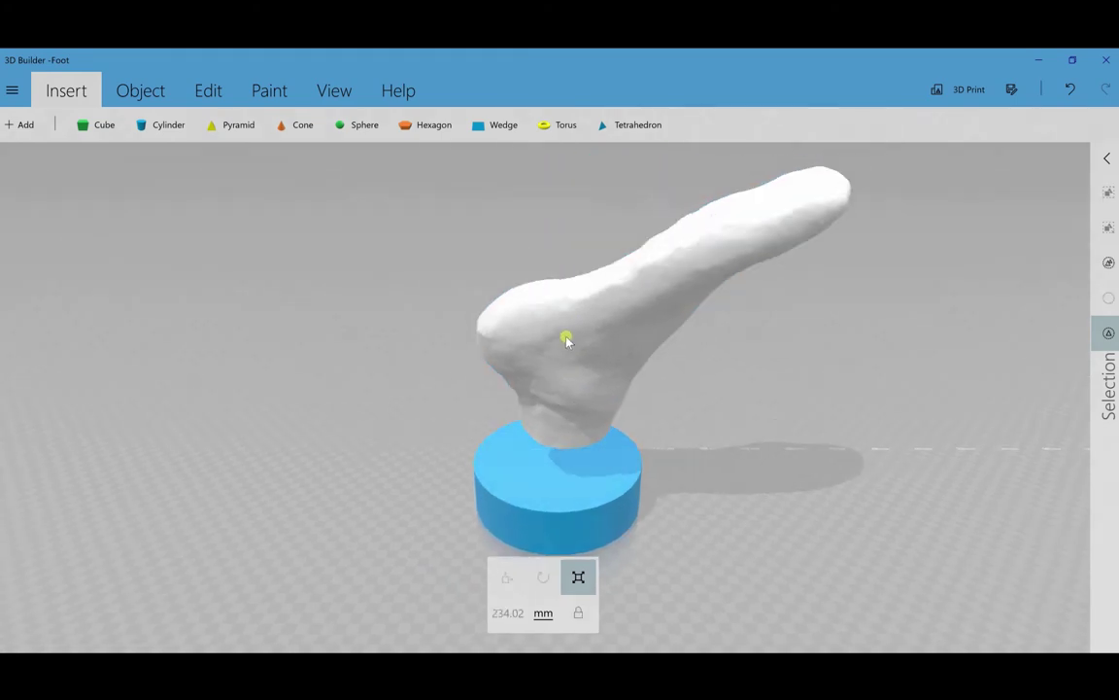
left_click(506, 577)
left_click_drag(569, 327, 543, 390)
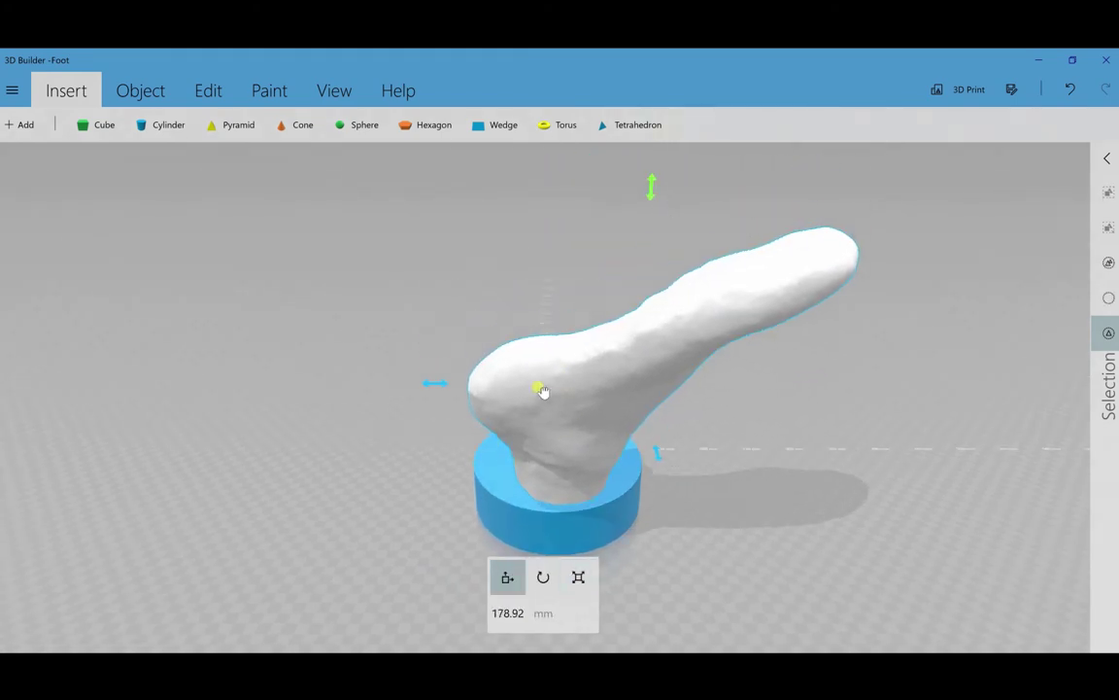
left_click_drag(651, 187, 651, 439)
left_click_drag(439, 390, 429, 389)
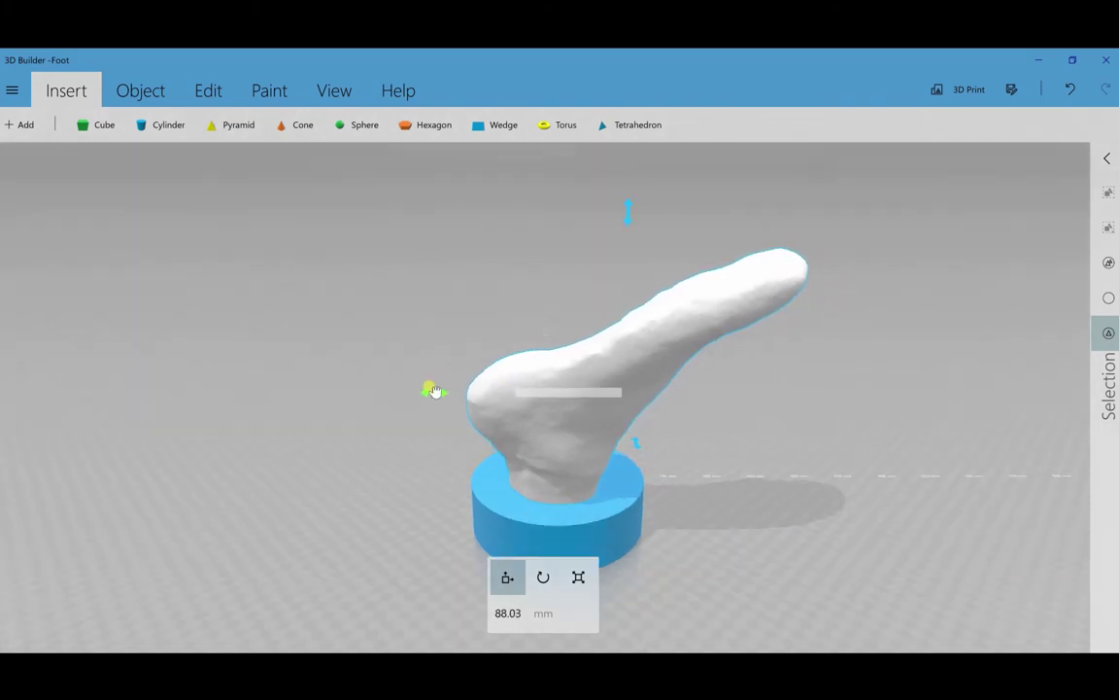
mouse_move(699, 518)
right_mouse_down()
mouse_move(909, 493)
mouse_move(779, 520)
mouse_move(631, 407)
mouse_move(413, 486)
mouse_move(524, 430)
mouse_move(779, 572)
mouse_move(451, 492)
mouse_move(574, 442)
mouse_move(207, 395)
mouse_move(794, 537)
mouse_move(777, 489)
mouse_move(693, 503)
right_mouse_up()
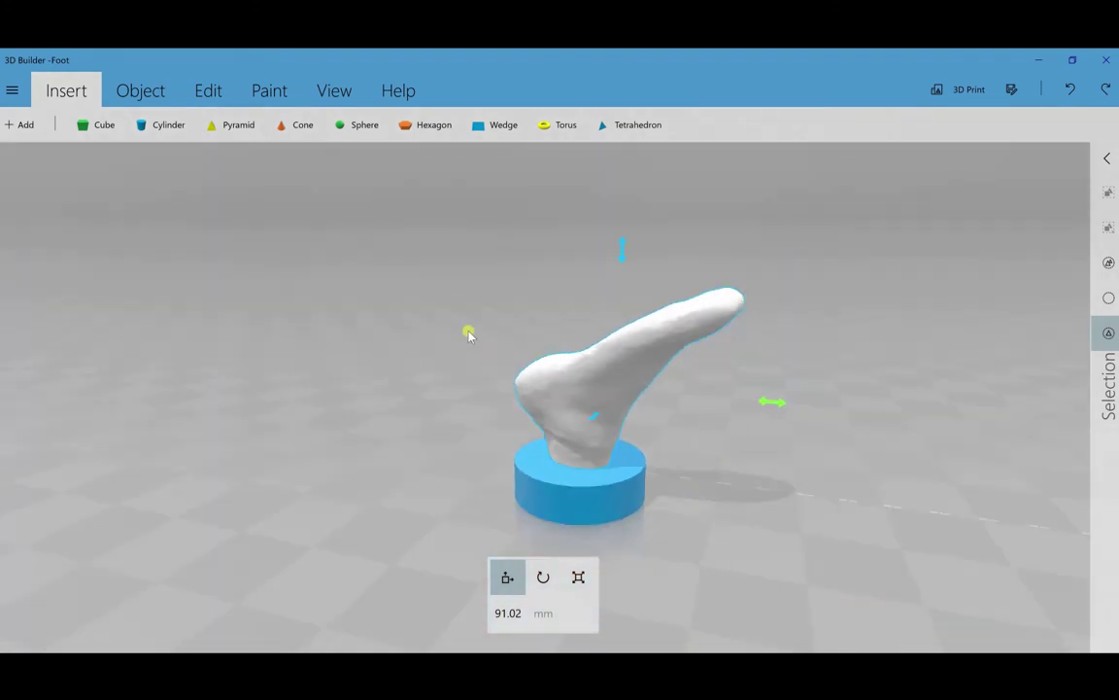
Step: Color the foot with the recent blue material so that it matches the cylinder base
left_click(280, 91)
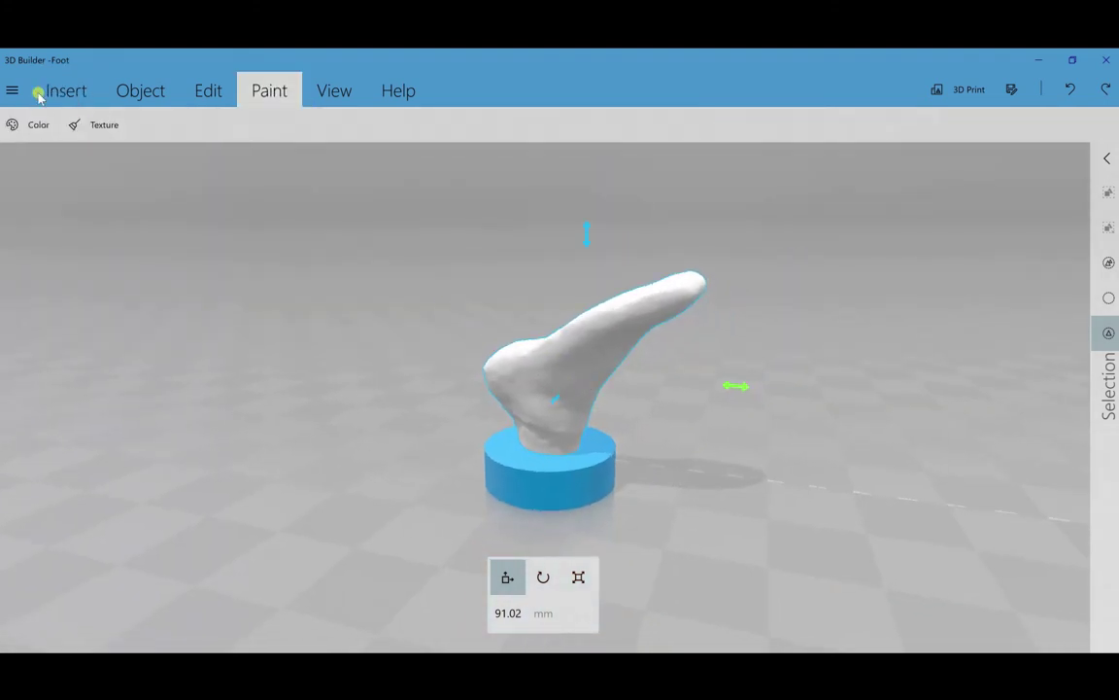
left_click(31, 125)
left_click(199, 94)
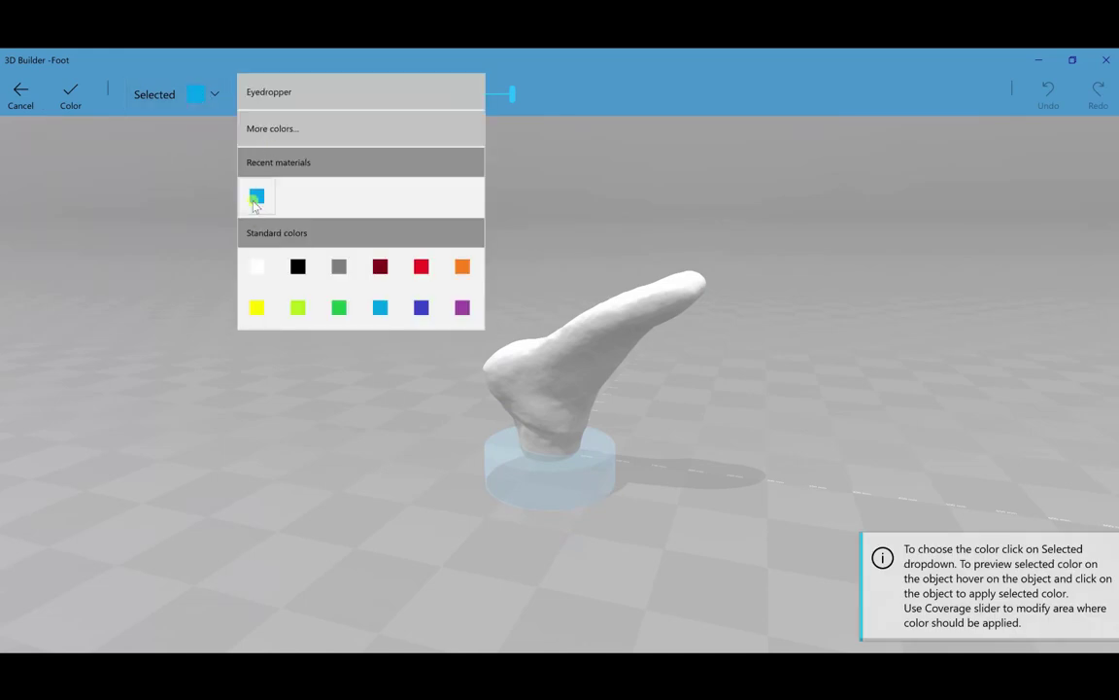
left_click(252, 192)
left_click(70, 98)
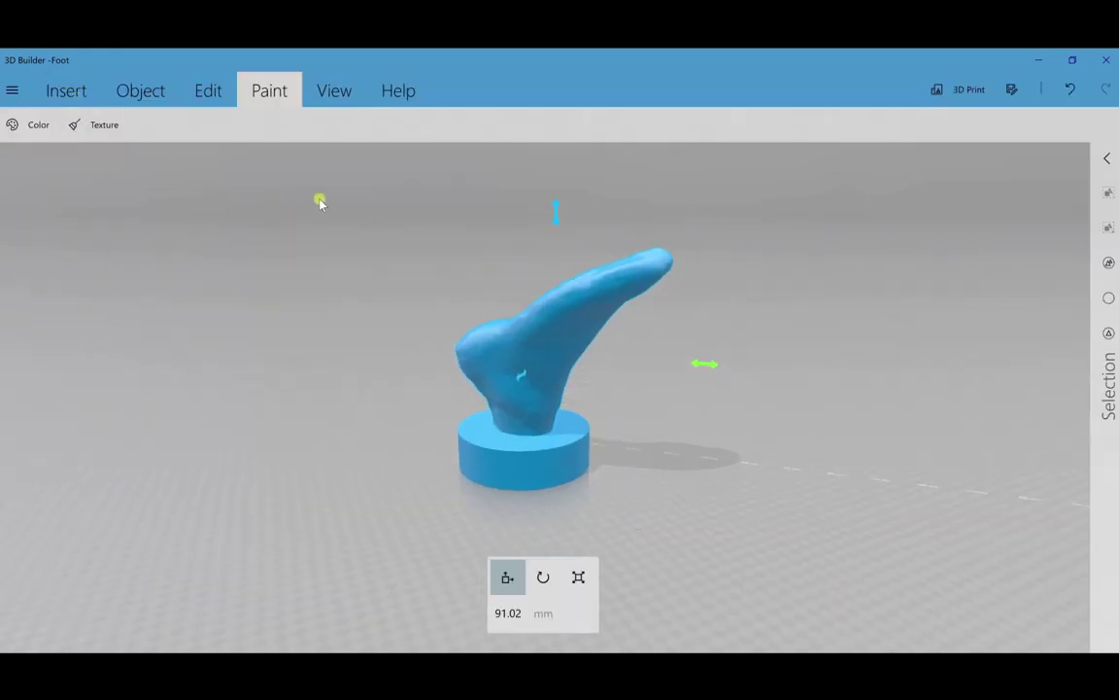
Step: Select both the foot and the cylinder base and merge them into one object
left_click(208, 93)
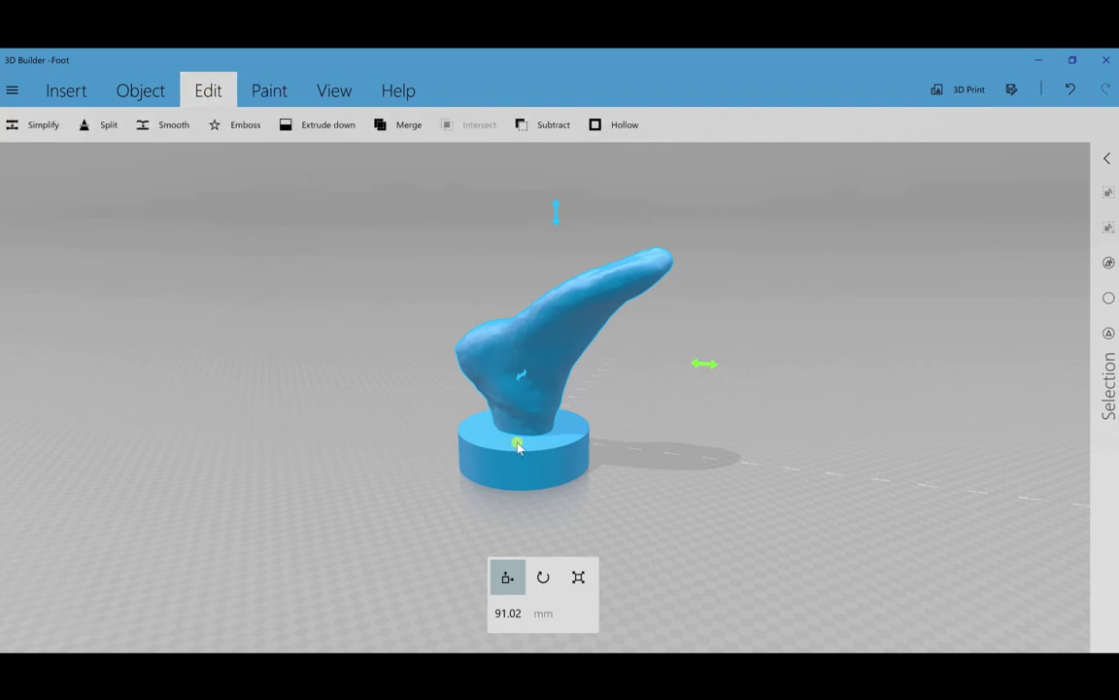
left_click(521, 354)
left_click(522, 353)
left_click(526, 440)
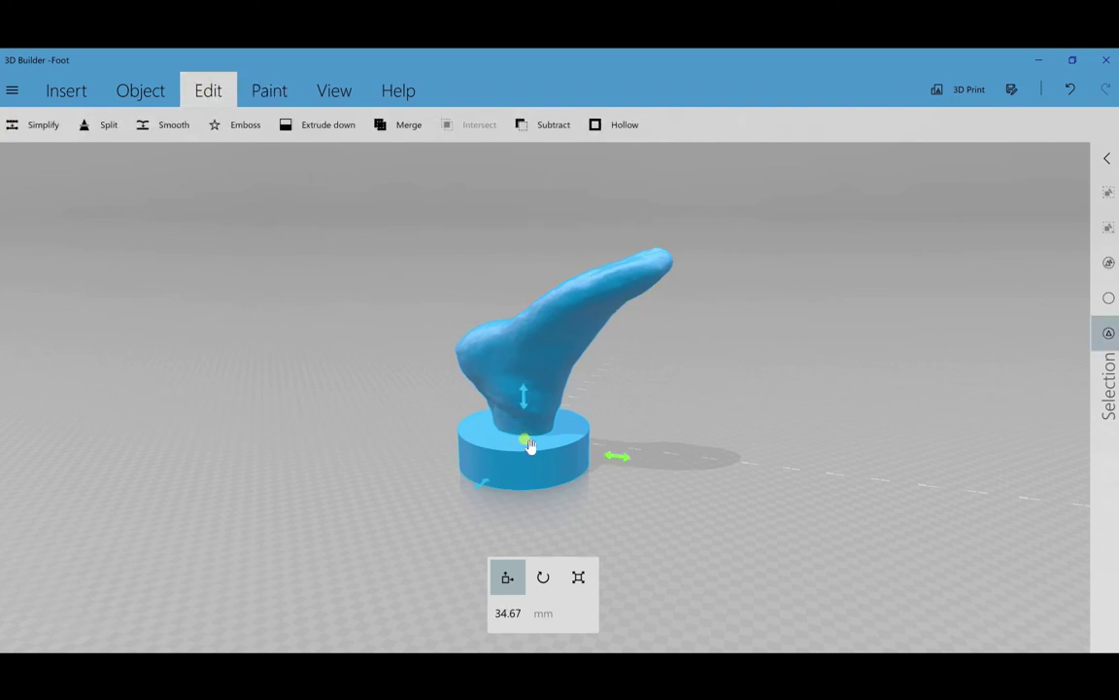
left_click(538, 339)
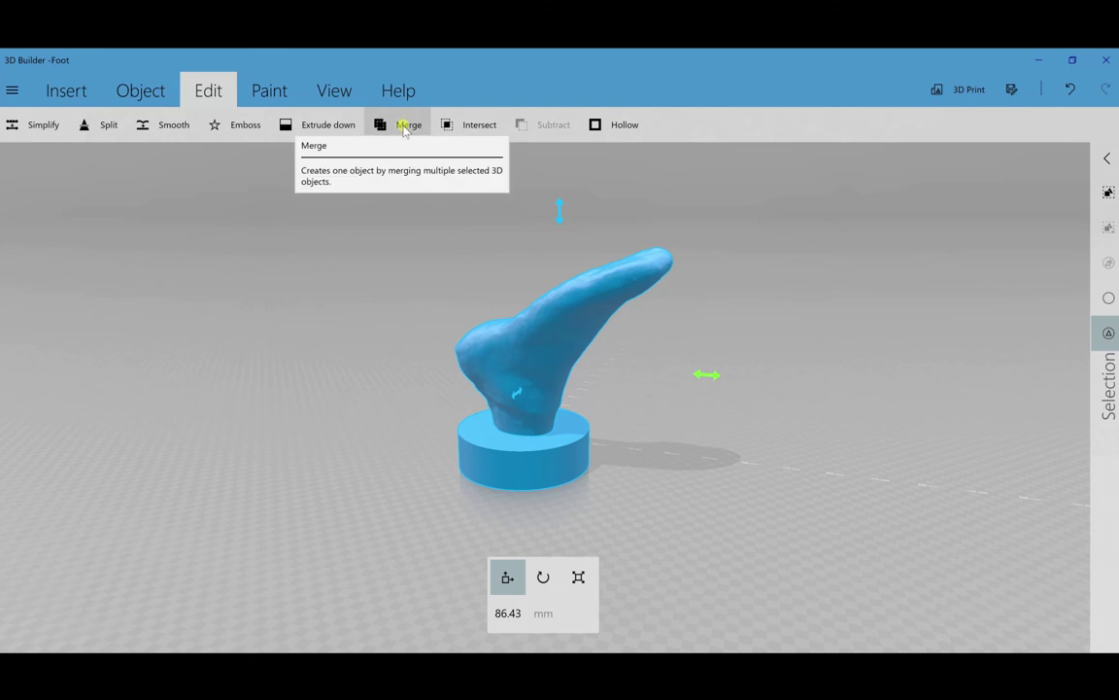
left_click(407, 127)
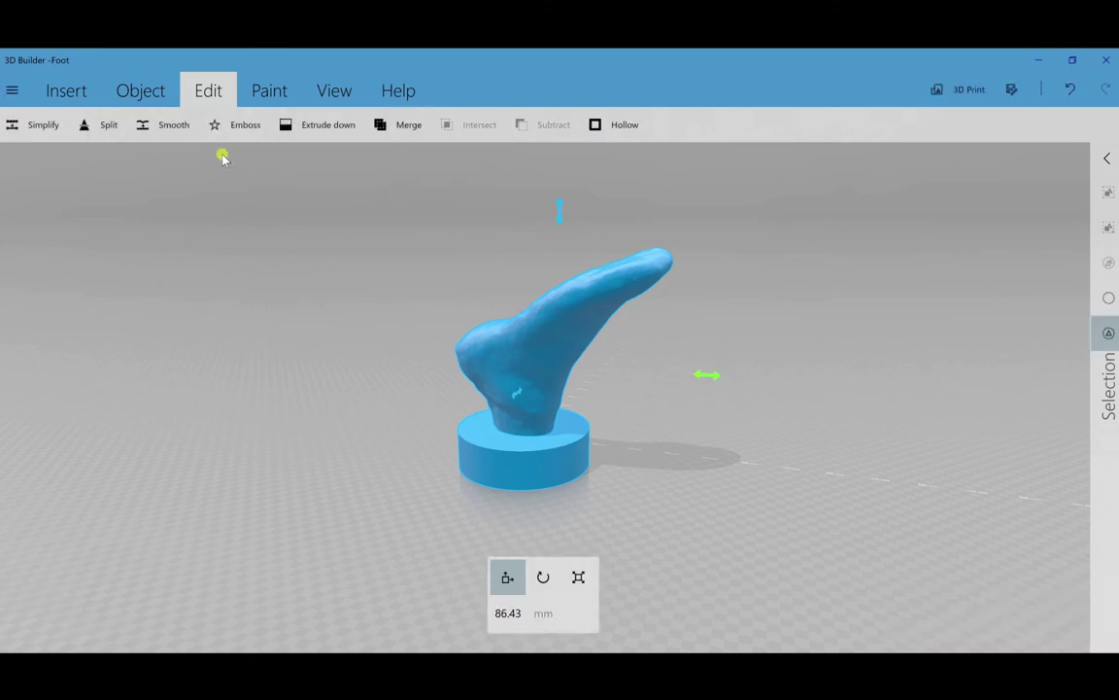
Step: Settle the merged foot and base on the build plate and apply the result
left_click(143, 92)
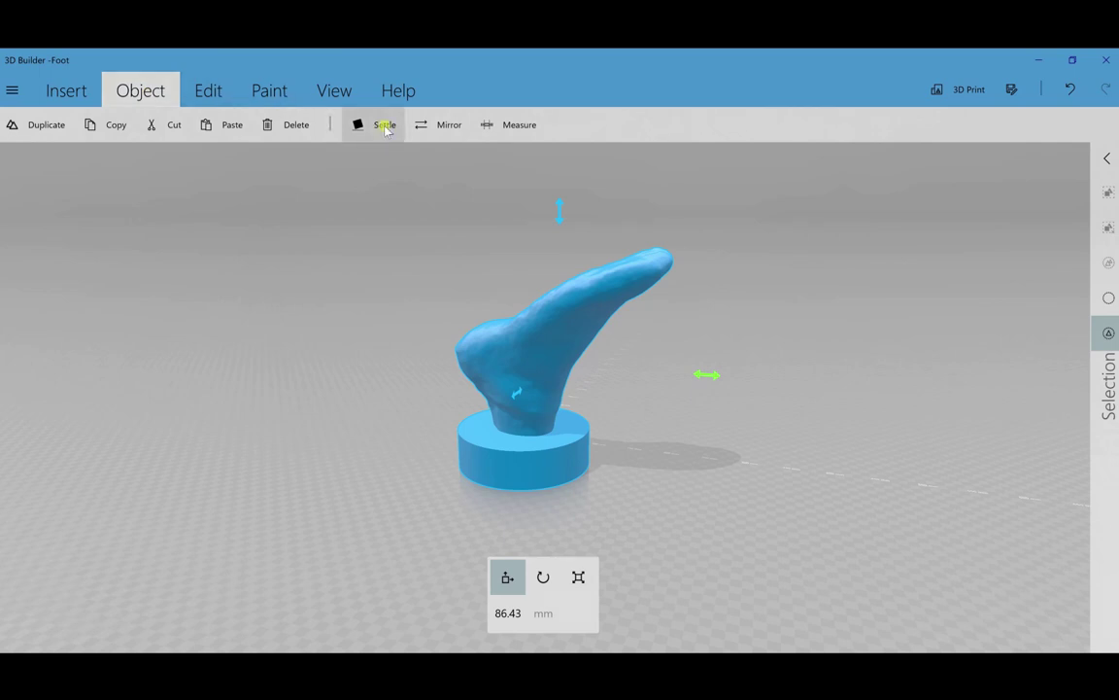
left_click(385, 126)
left_click(74, 98)
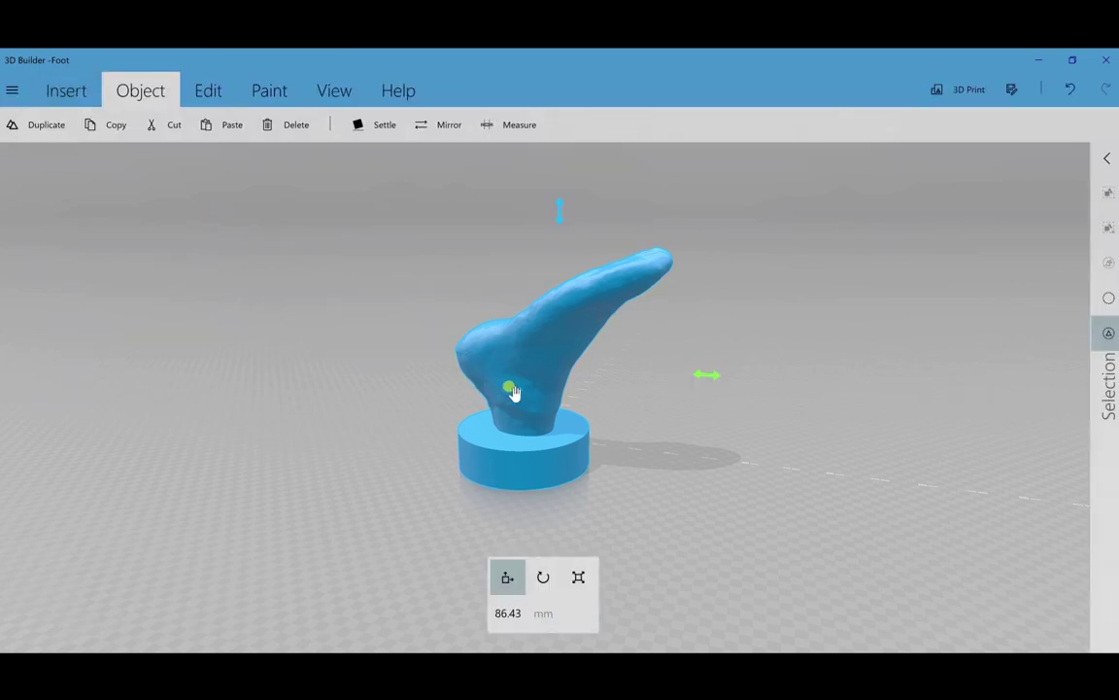
Step: Move the merged foot and base across the build plate to about 95 mm along the horizontal axis
left_click_drag(514, 393, 552, 365)
left_click(552, 359)
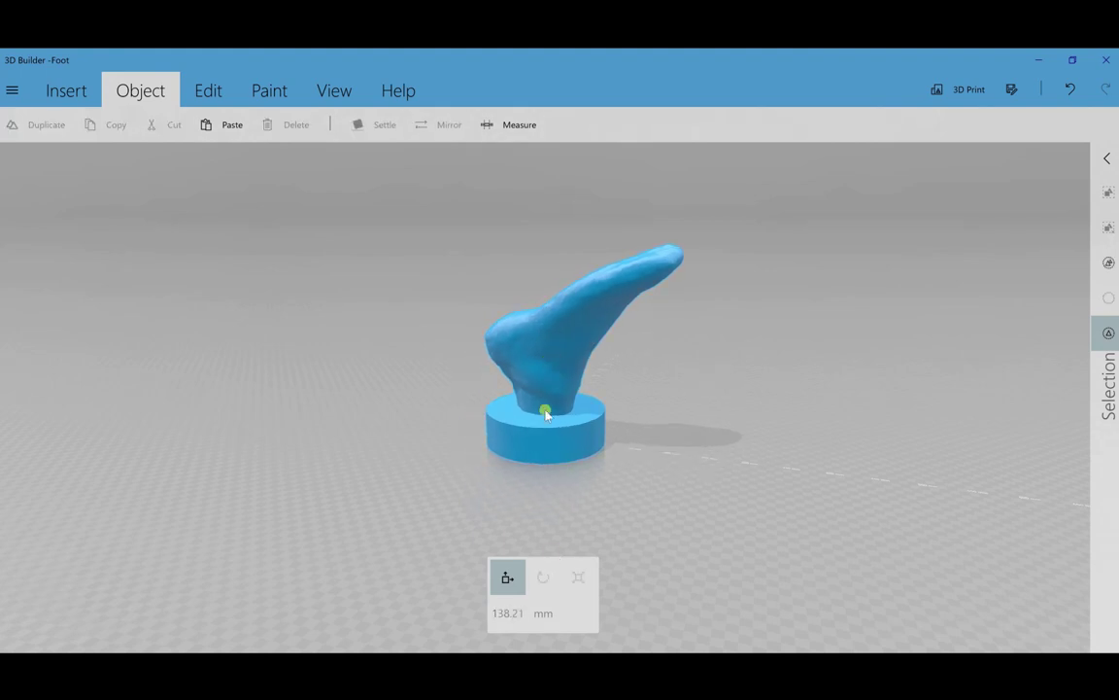
left_click_drag(589, 505, 550, 476)
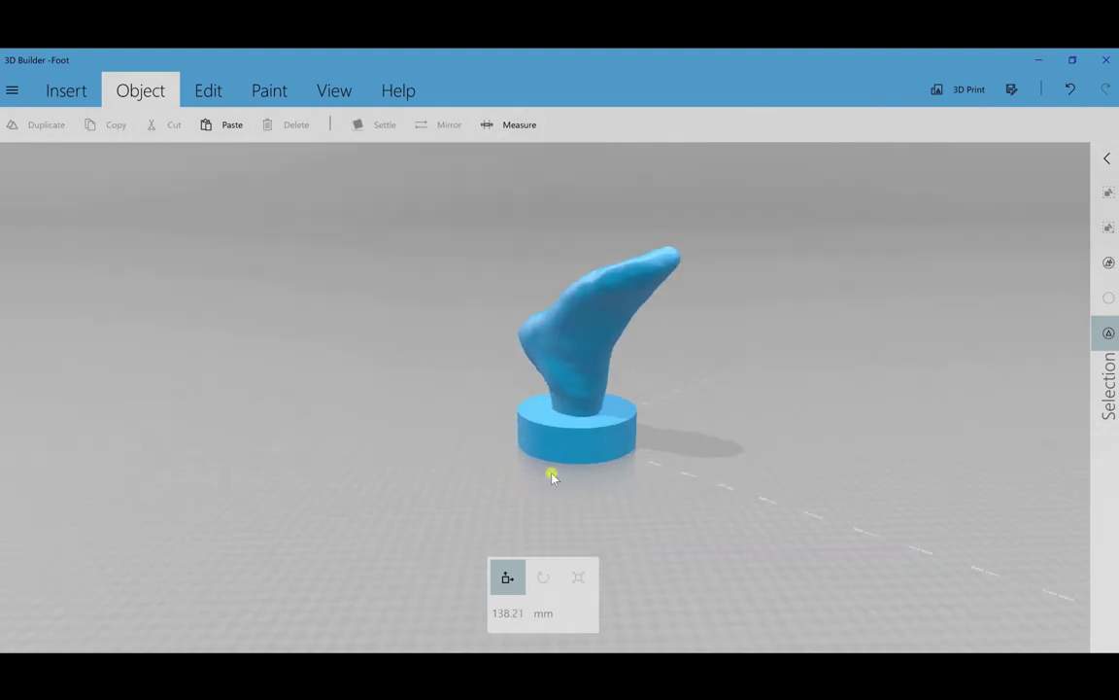
left_click(566, 382)
left_click_drag(525, 371, 554, 369)
left_click_drag(745, 371, 768, 349)
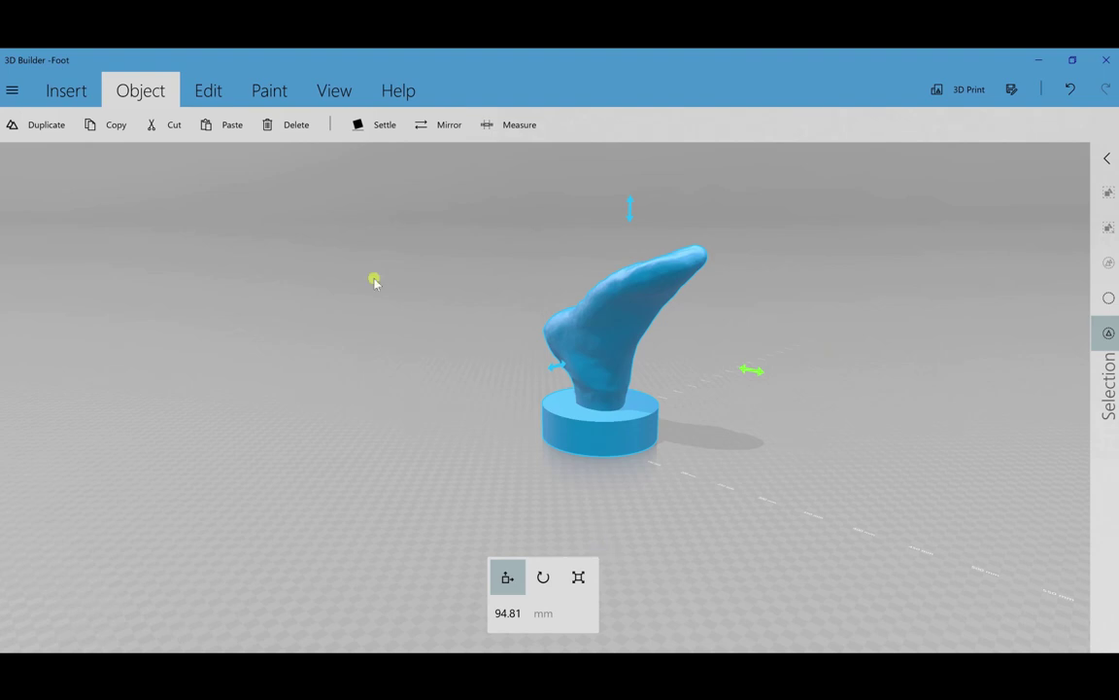